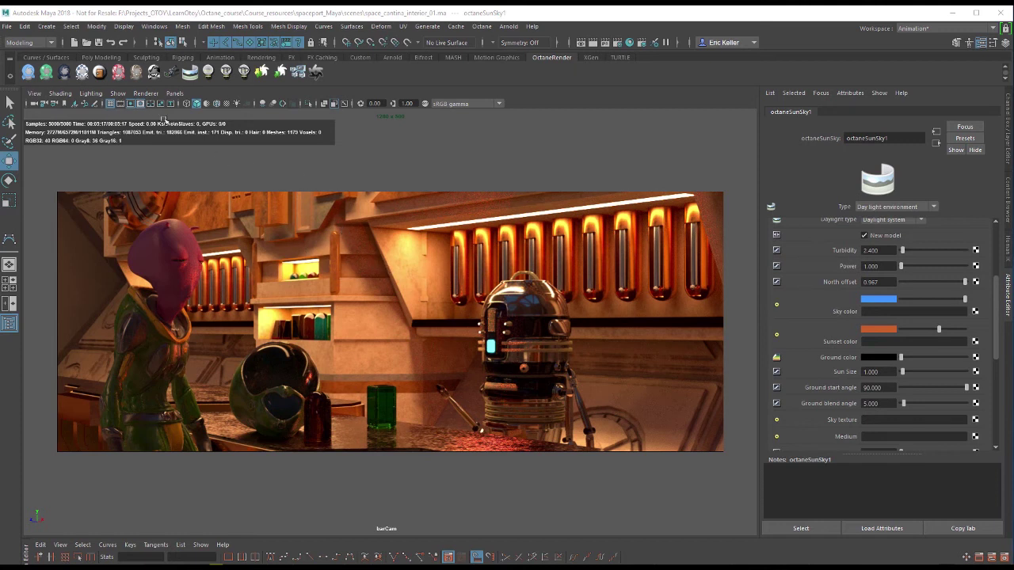
Switch the viewport renderer to Viewport 2.0 and select the long light plane above the row of cylinders behind the bar
left_click(151, 94)
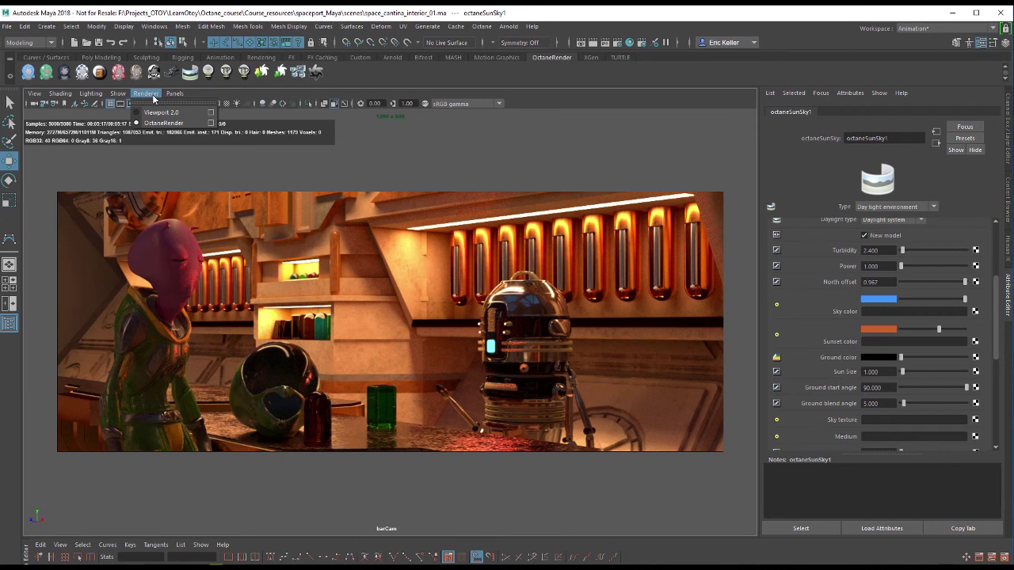
left_click(157, 114)
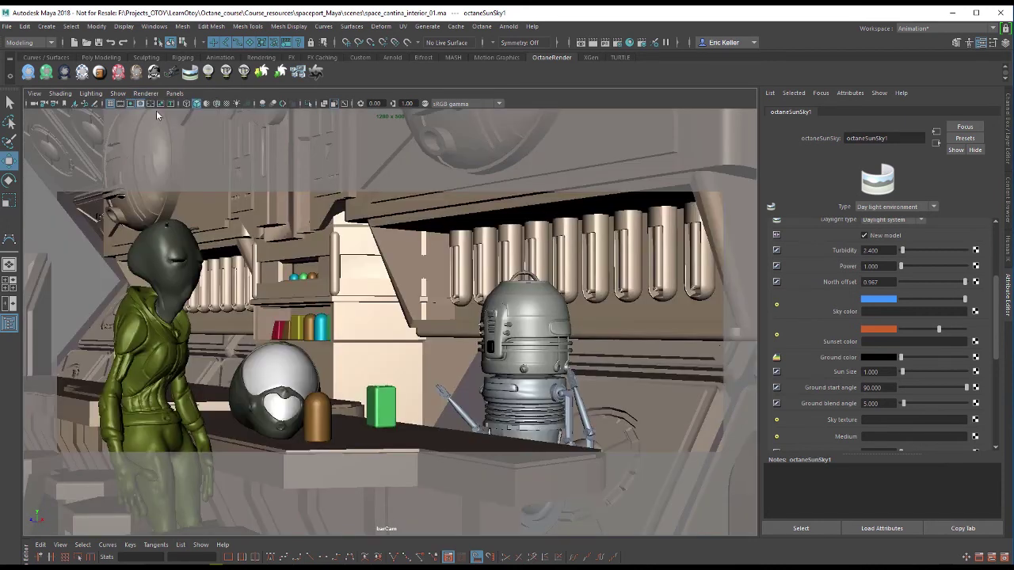
key("ctrl+a")
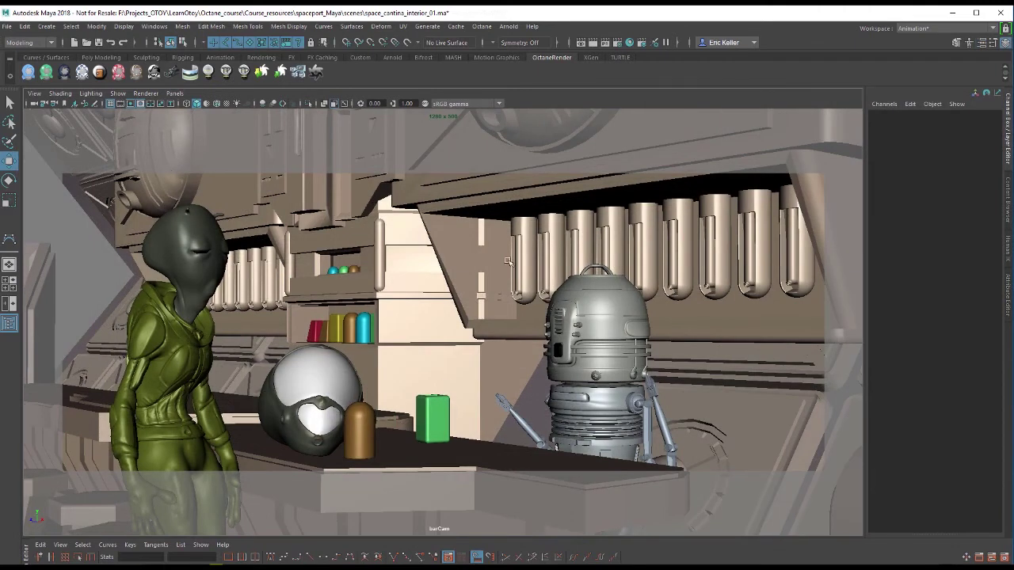
left_click(641, 195)
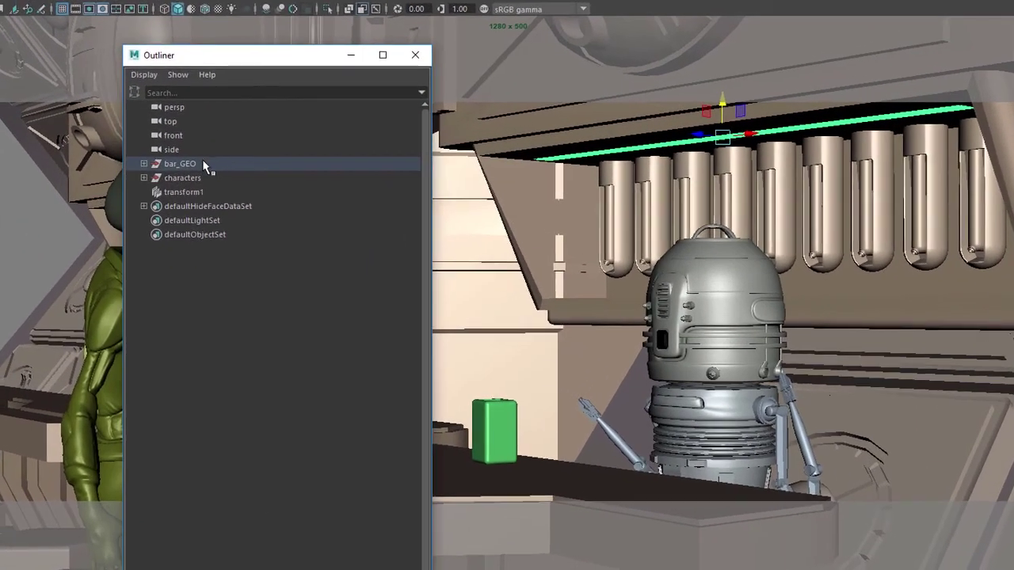
Expand the bar_GEO group in the Outliner, select overheadLight_plane_03 among the light planes, and close the Outliner
left_click(181, 164)
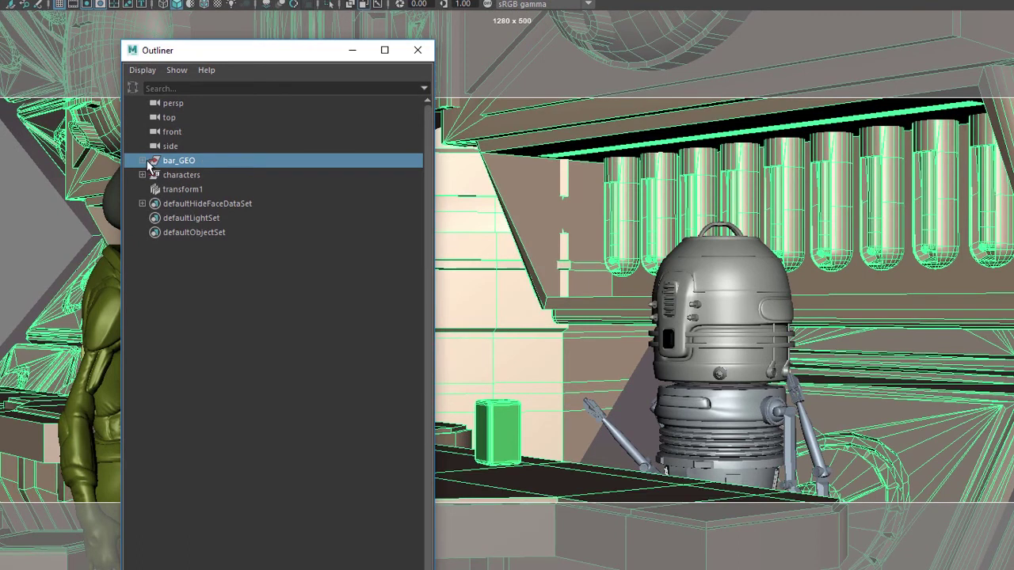
left_click(143, 161)
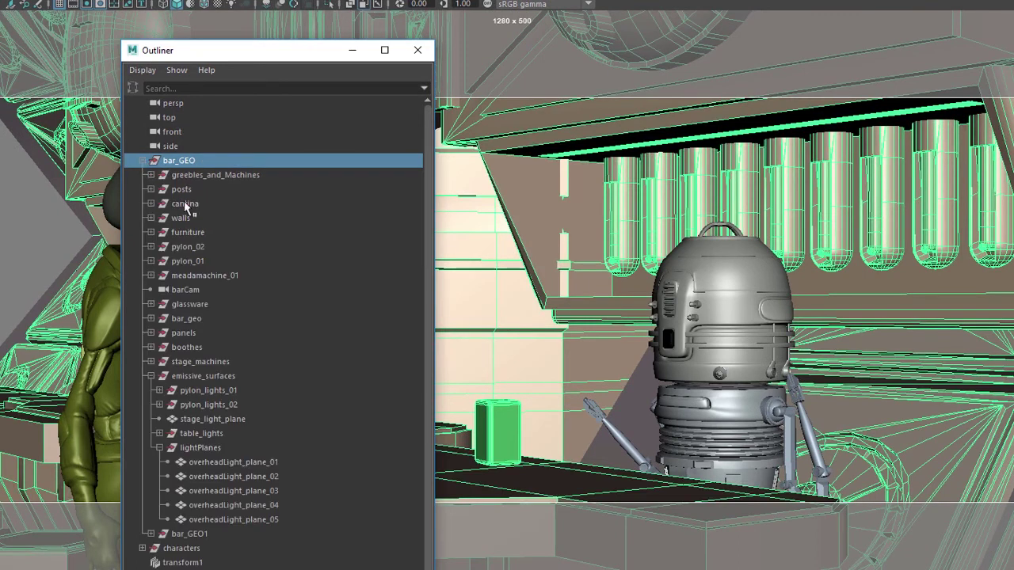
left_click(210, 462)
left_click(228, 475)
left_click(234, 491)
left_click(238, 504)
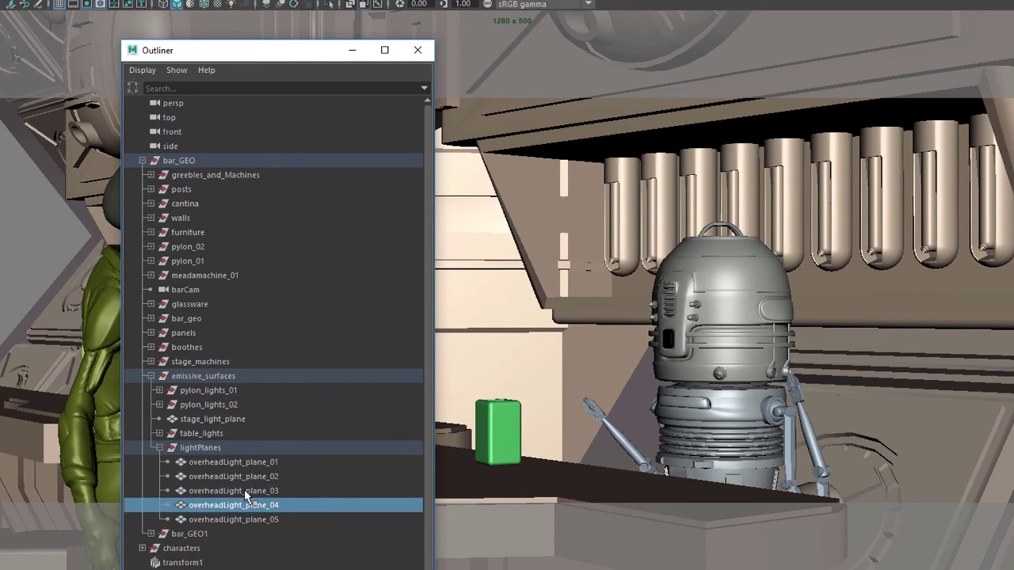
left_click(245, 492)
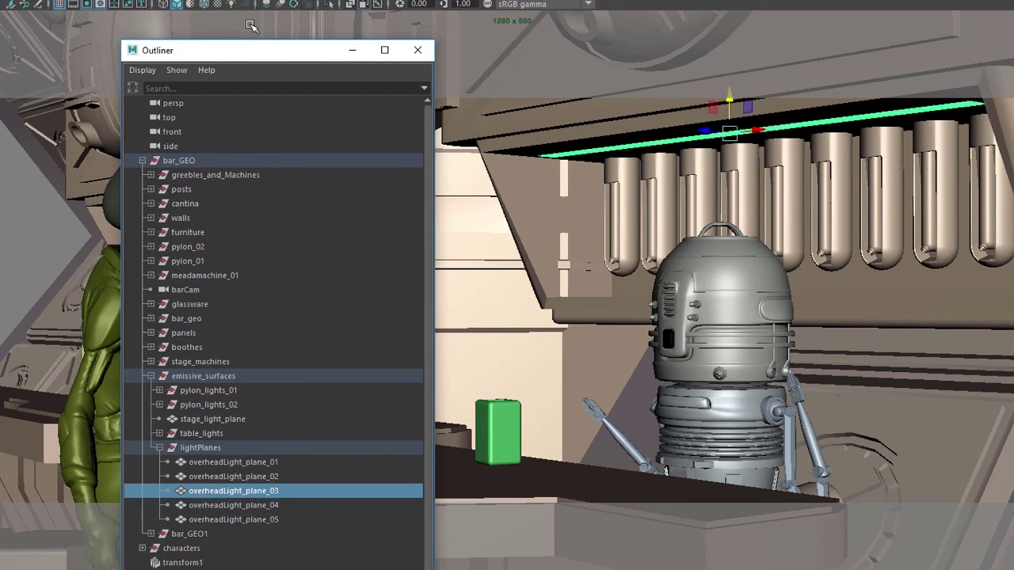
left_click_drag(237, 50, 32, 99)
key("alt+F4")
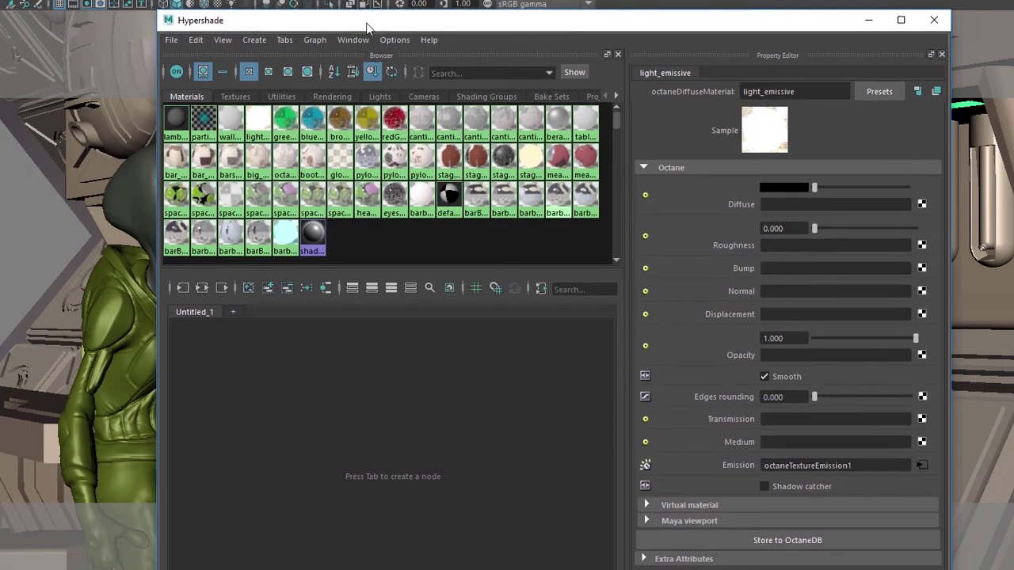
Graph the light_emissive material network of the selected overhead light plane in the Hypershade
left_click_drag(389, 23, 429, 225)
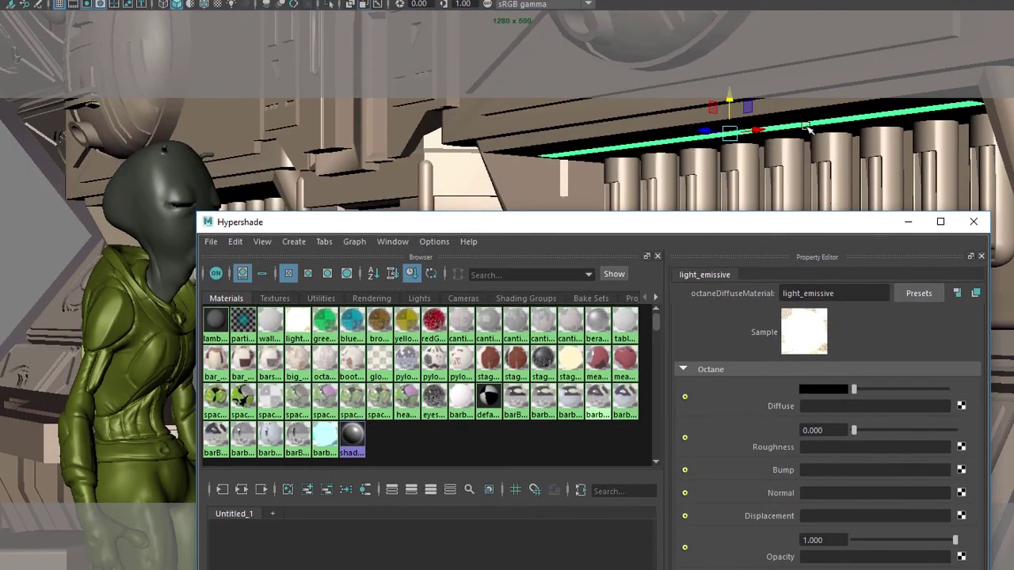
left_click(357, 243)
left_click(373, 268)
left_click_drag(417, 229, 299, 6)
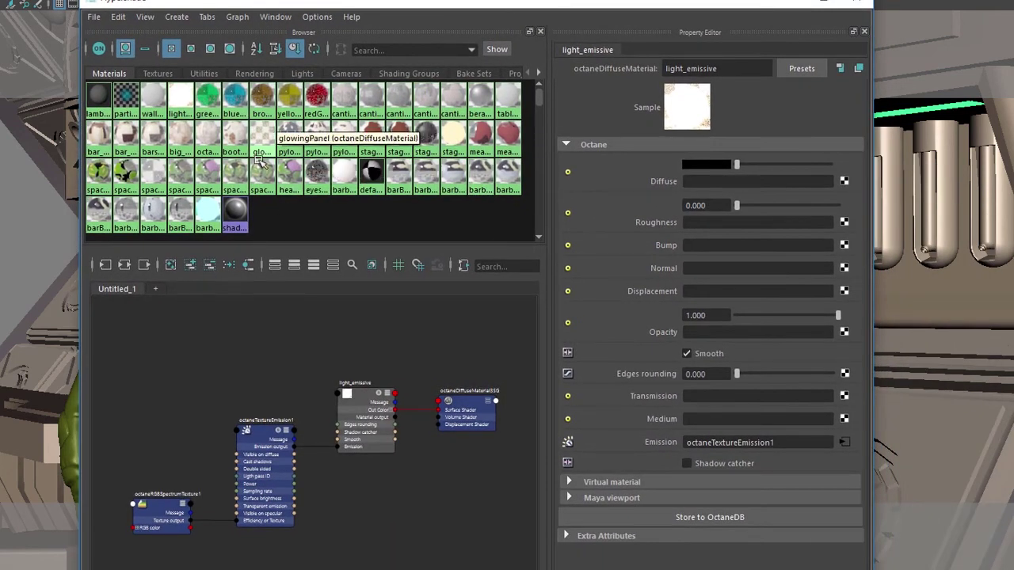
Switch the viewport back to OctaneRender and move the Hypershade aside to examine the overhead light's effect on the scene
left_click_drag(396, 3, 819, 118)
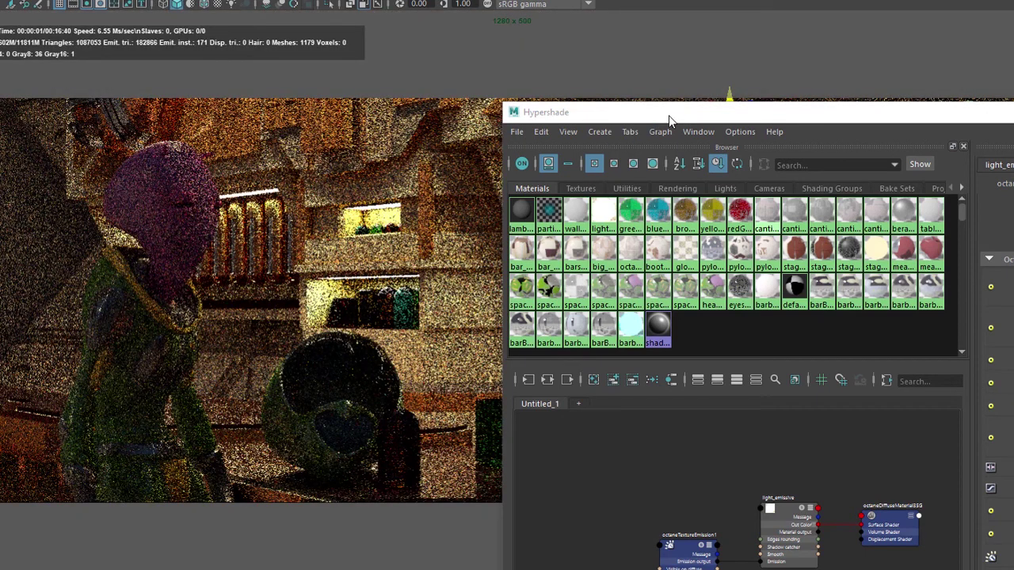
left_click_drag(668, 118, 583, 288)
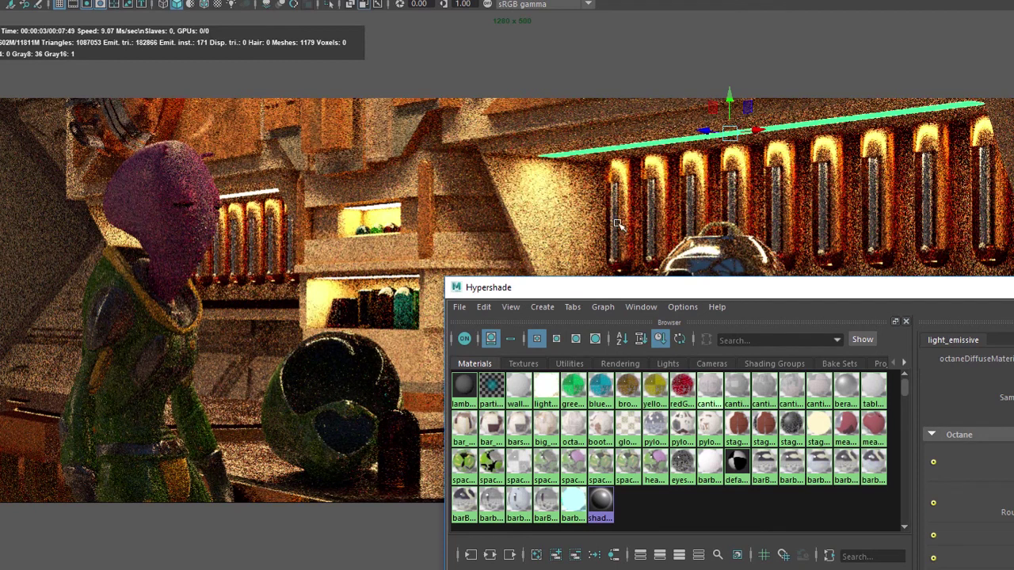
left_click_drag(631, 294, 470, 241)
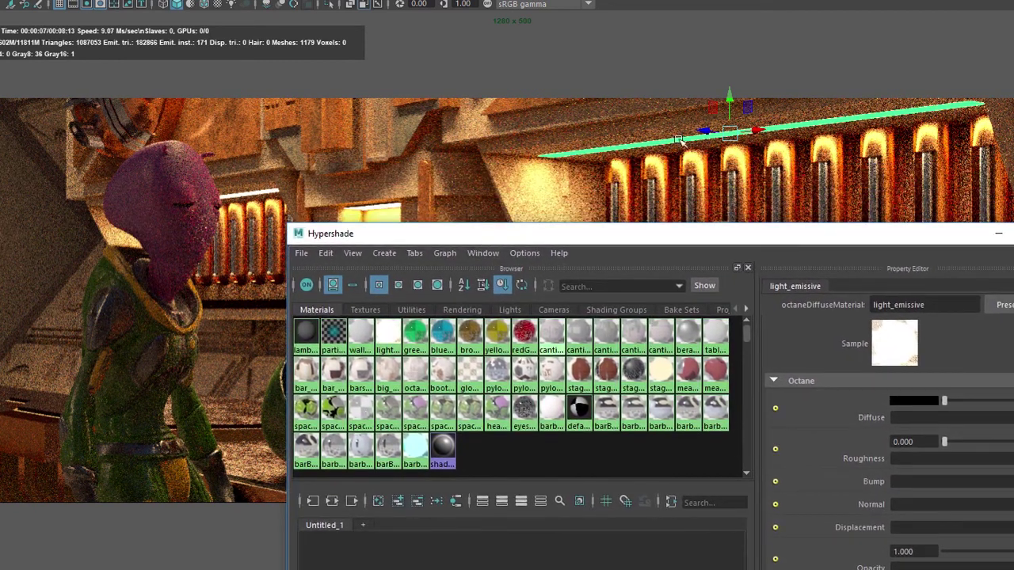
left_click_drag(587, 235, 466, 55)
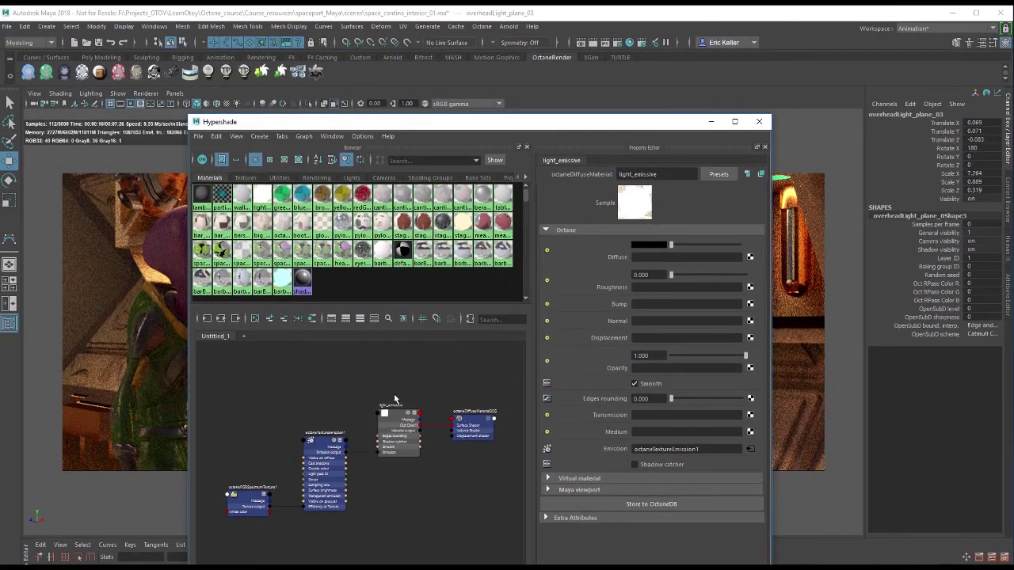
Set the RGB color of octaneRGBSpectrumTexture1, which feeds the light_emissive emission, to black and move the Hypershade out of view
scroll(380, 399, "up", 6)
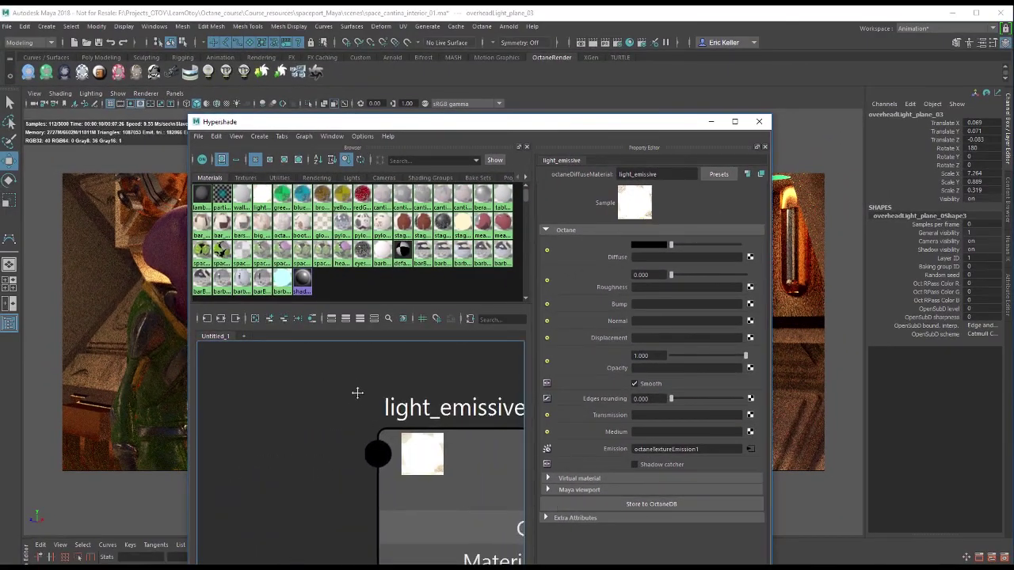
scroll(362, 396, "down", 3)
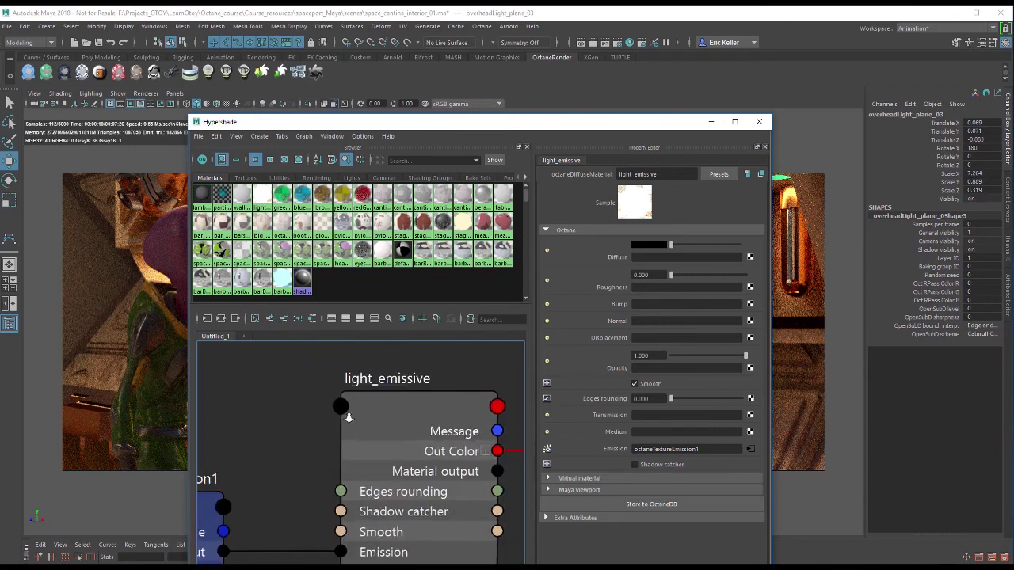
key("f")
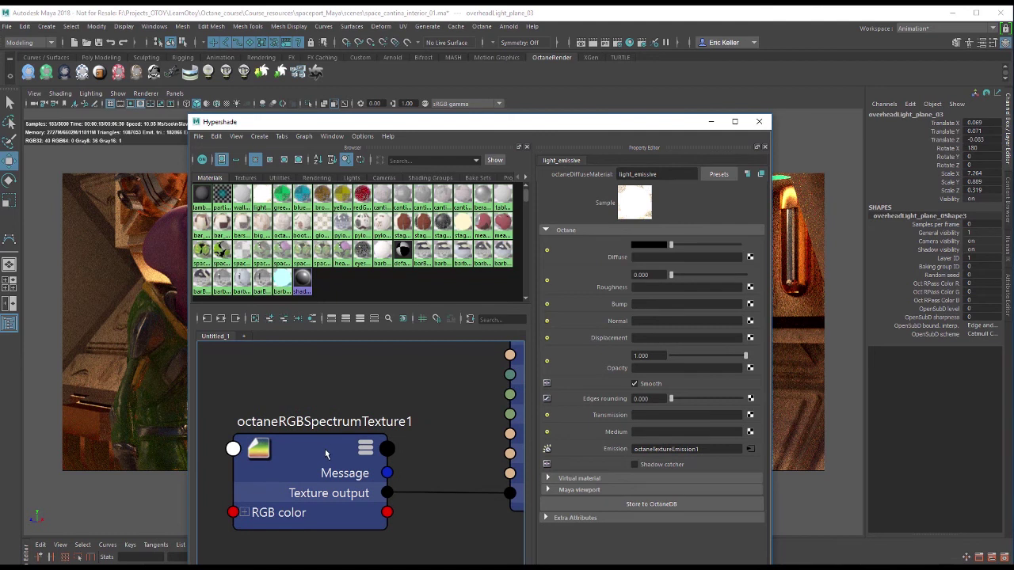
left_click(322, 452)
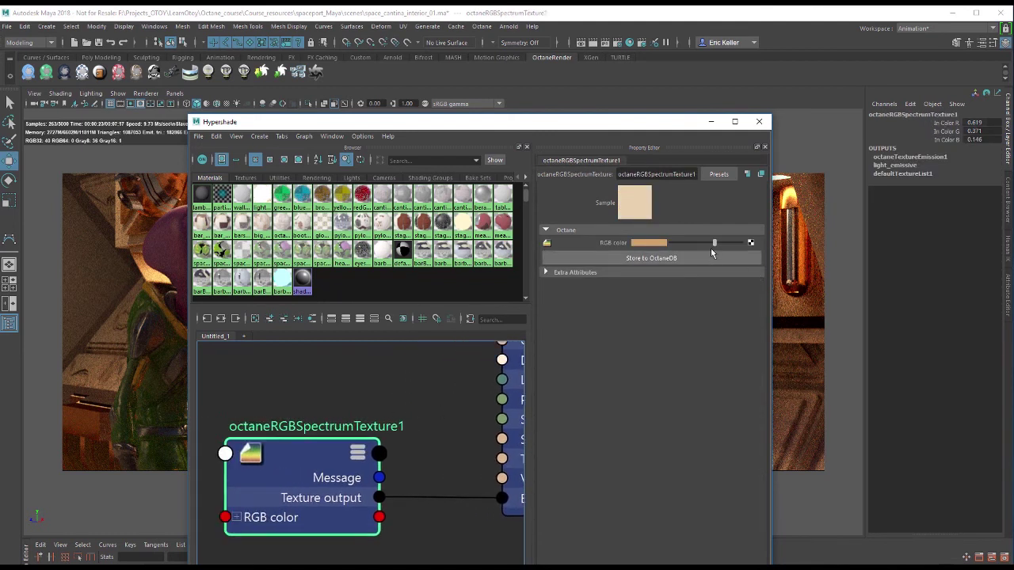
left_click_drag(589, 123, 576, 365)
left_click_drag(701, 485, 623, 483)
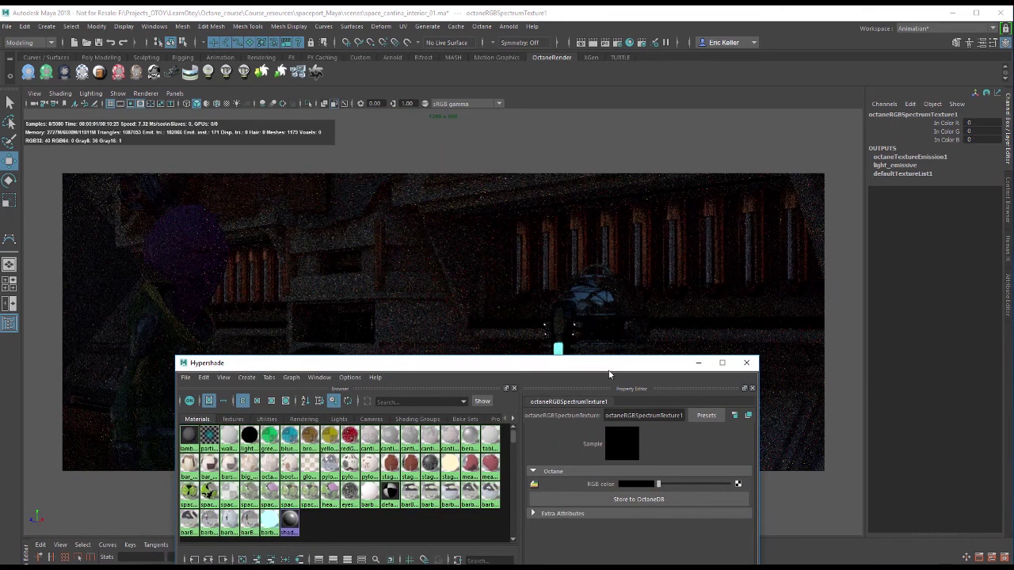
left_click_drag(612, 366, 0, 564)
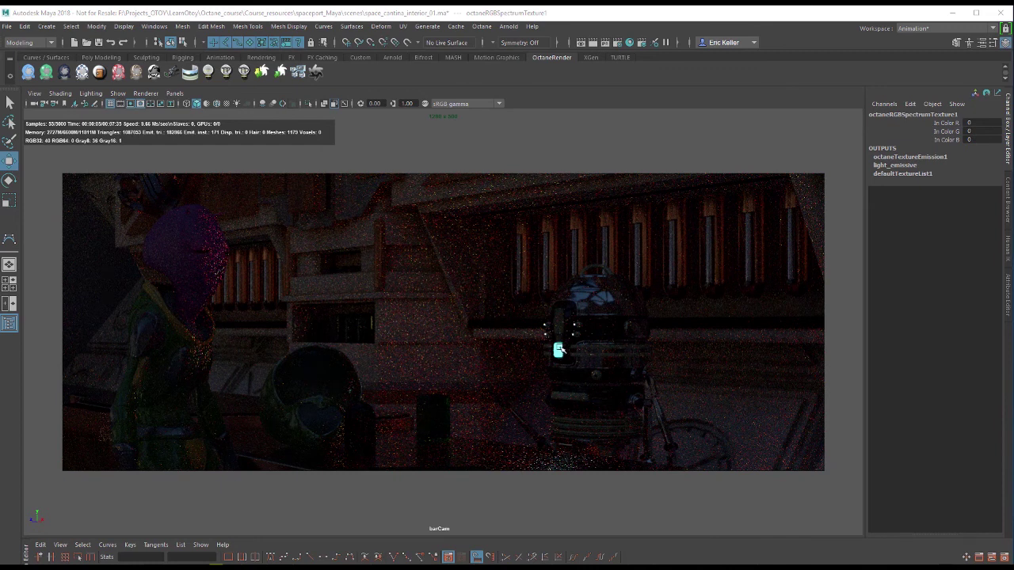
Look through the persp camera and examine the remaining light sources around the cantina's windows, booths and bar
left_click(174, 94)
mouse_move(222, 104)
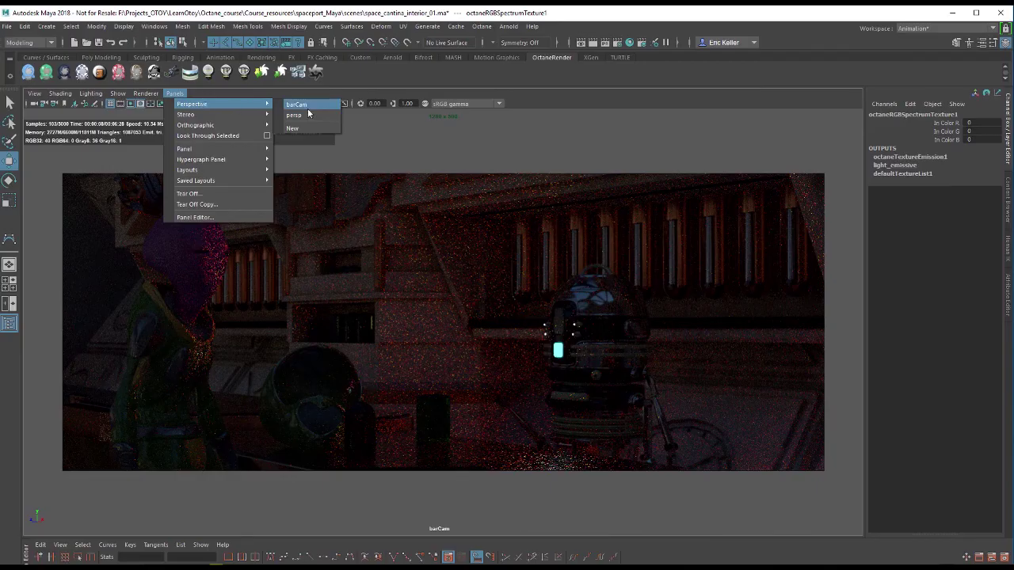
left_click(307, 115)
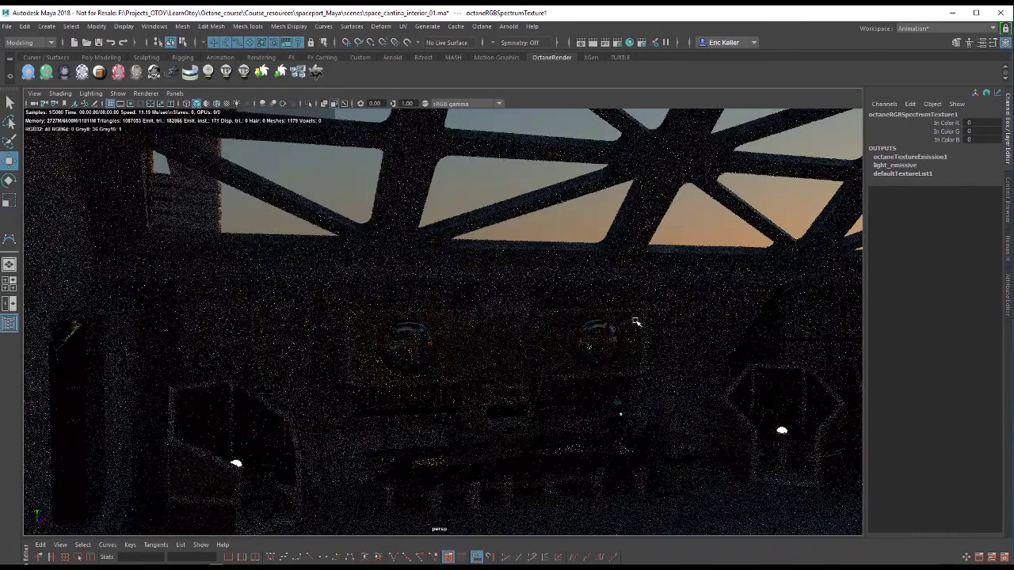
left_click_drag(635, 323, 641, 328, "alt")
middle_click_drag(668, 335, 595, 368, "alt")
left_click_drag(596, 368, 369, 339, "alt")
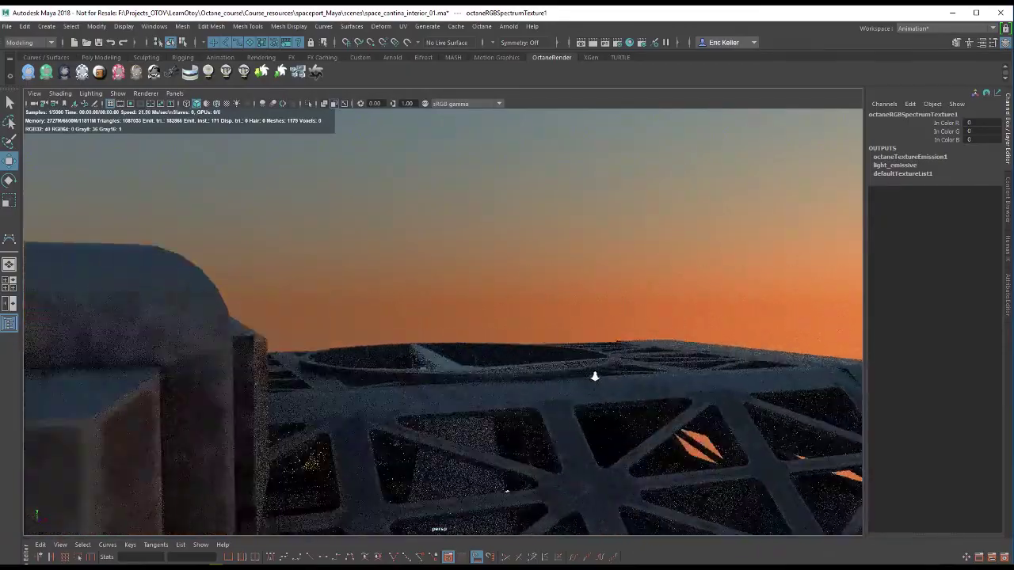
left_click_drag(529, 405, 467, 366, "alt")
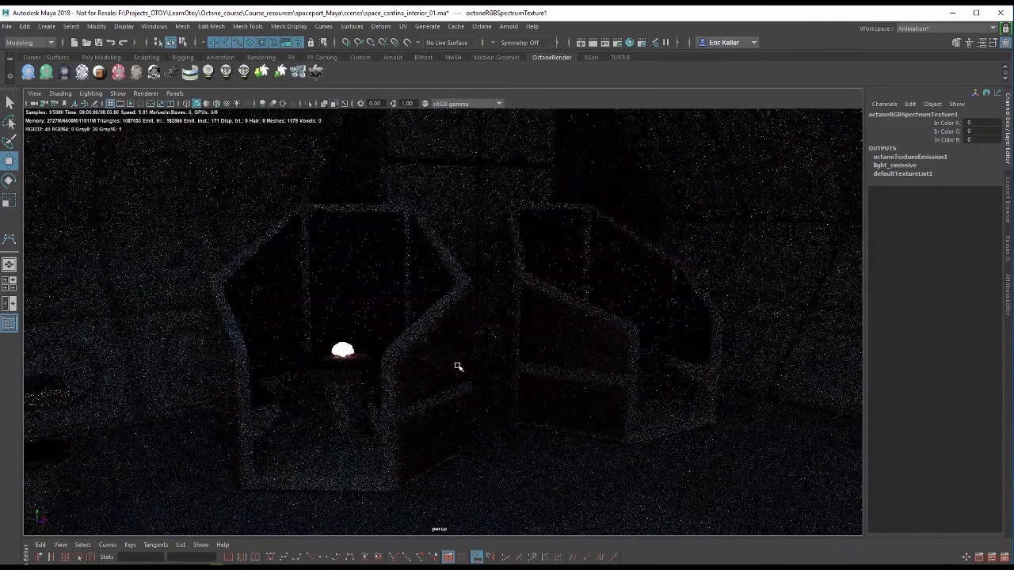
left_click_drag(403, 355, 331, 219, "alt")
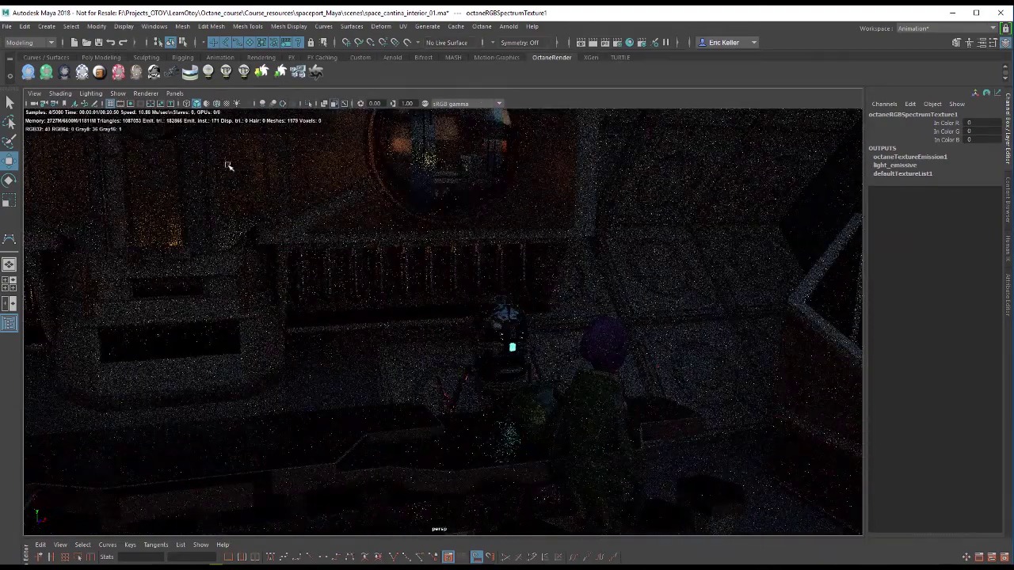
Return the viewport to the barCam camera
left_click(145, 94)
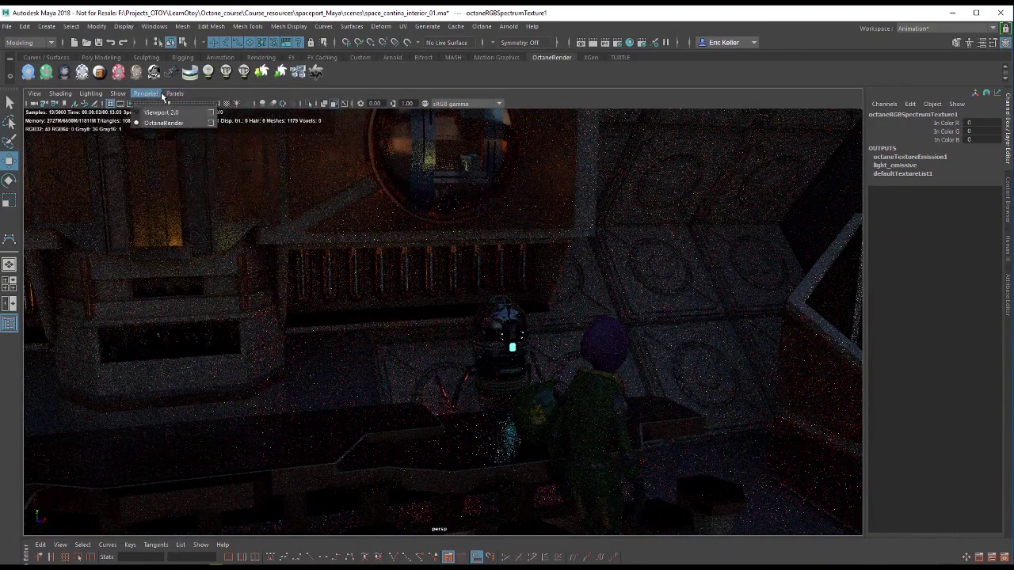
left_click(175, 93)
mouse_move(186, 104)
left_click(305, 110)
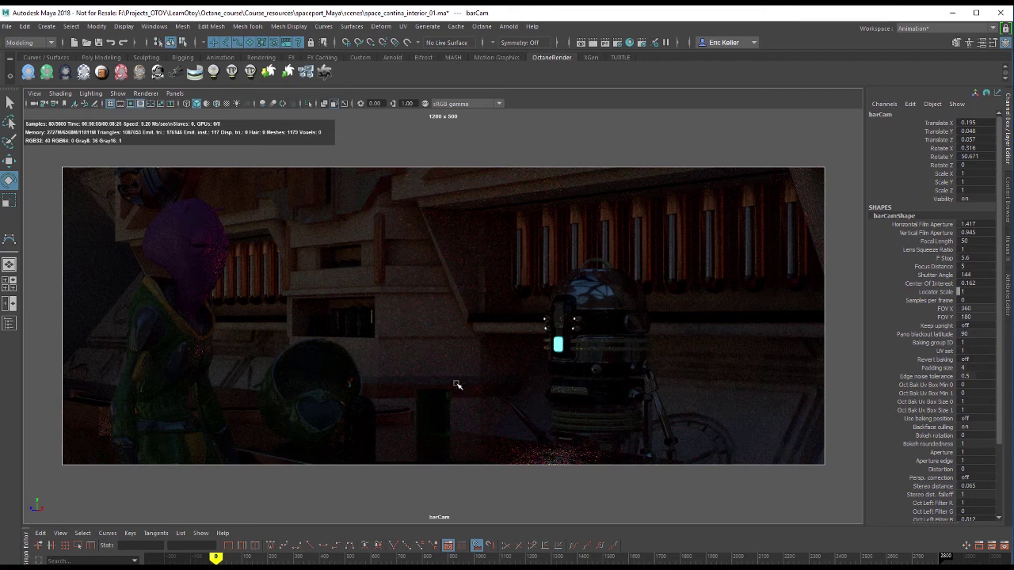
Look through the persp camera and select the glowing hover ball beneath the robot
left_click(174, 94)
mouse_move(190, 104)
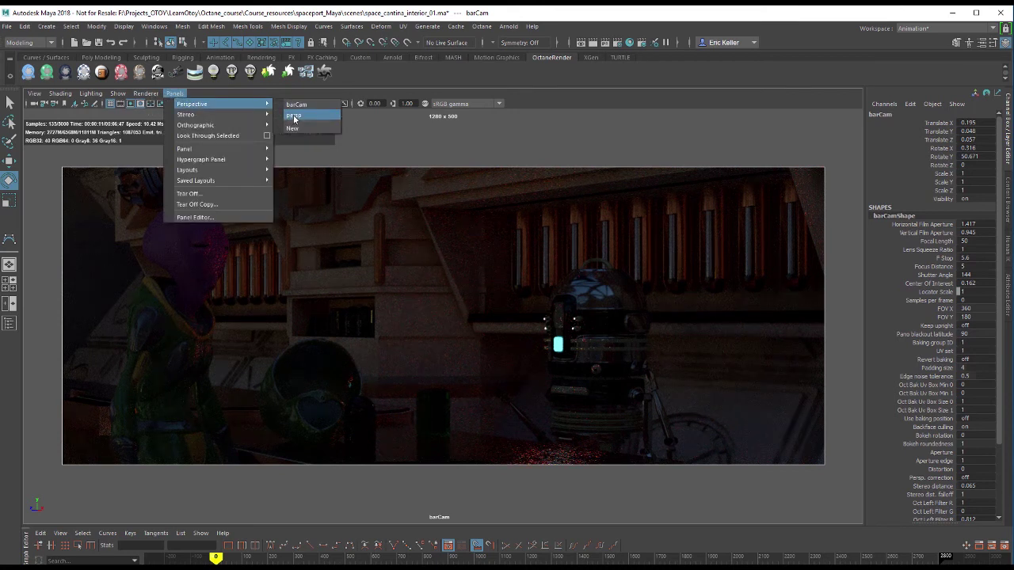
left_click(293, 115)
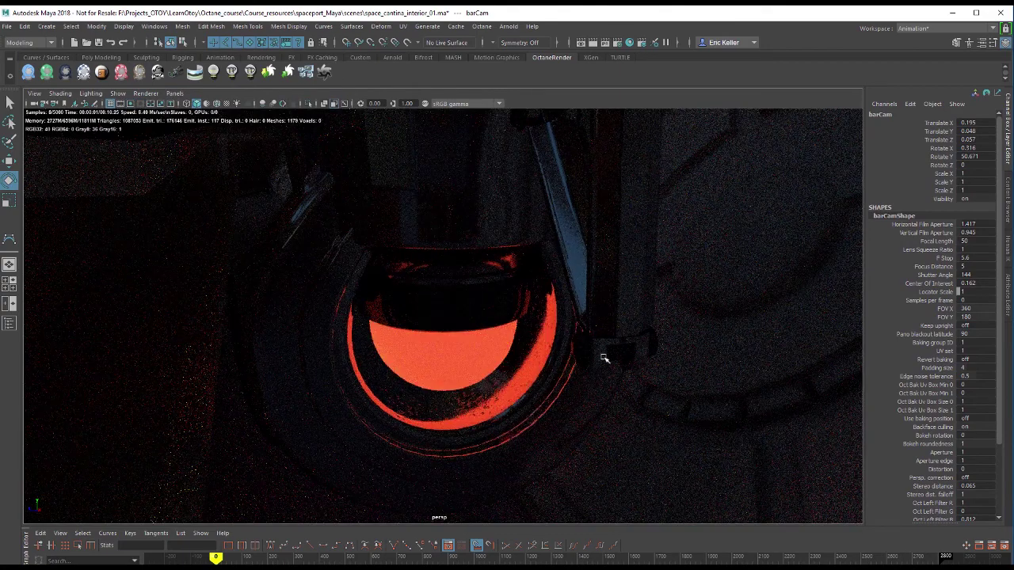
right_click_drag(606, 351, 581, 347, "alt")
left_click_drag(580, 347, 550, 356, "alt")
left_click(483, 449)
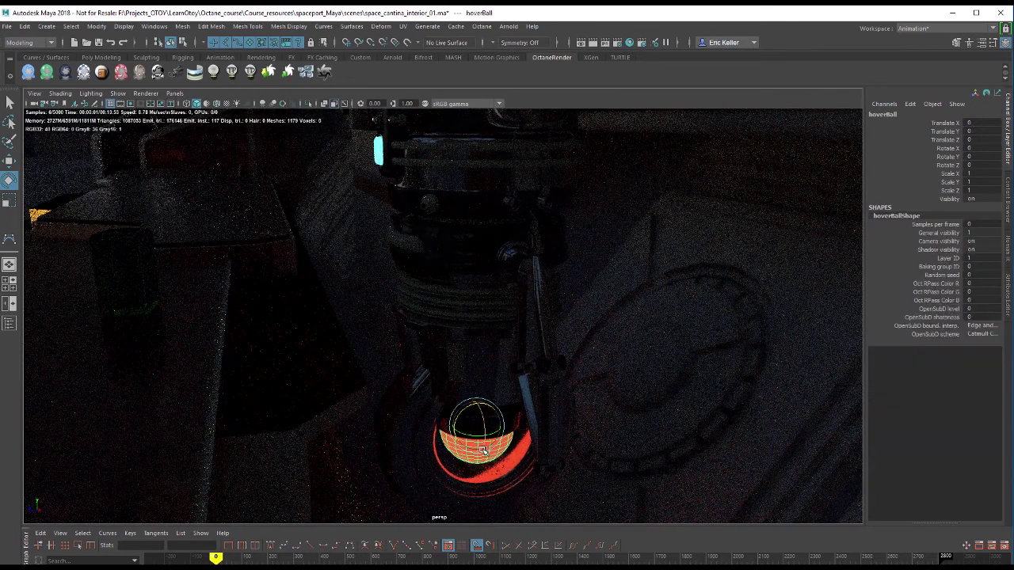
Open the emission node of the hover ball's barbot_glow_01 material and set its Power to 0
left_click(1009, 299)
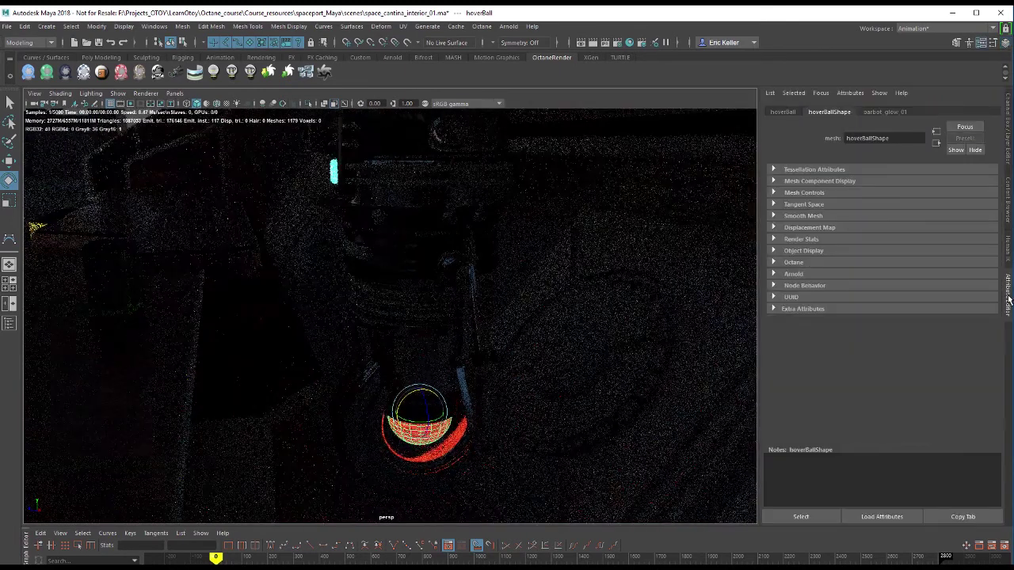
left_click(877, 112)
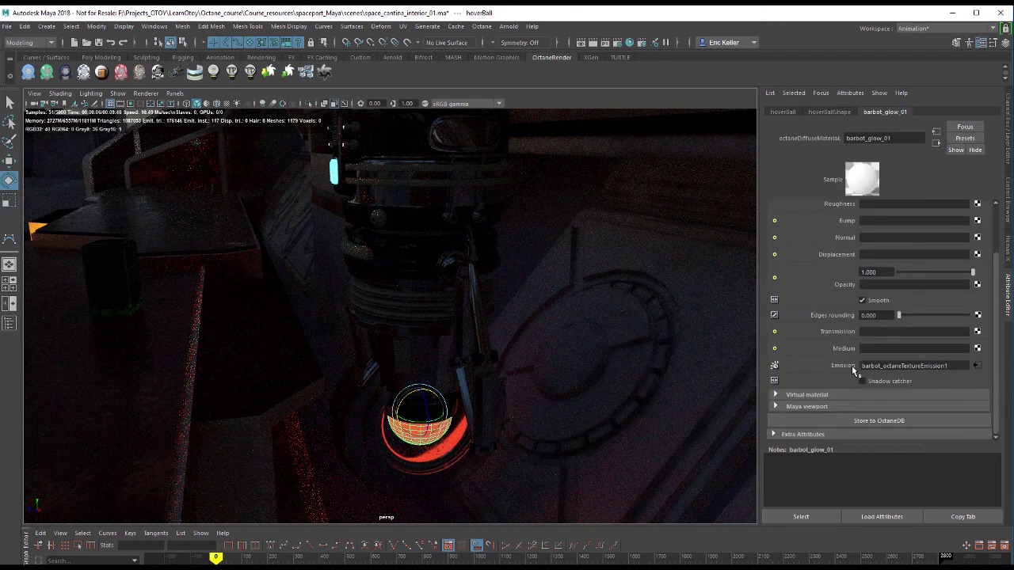
left_click(978, 366)
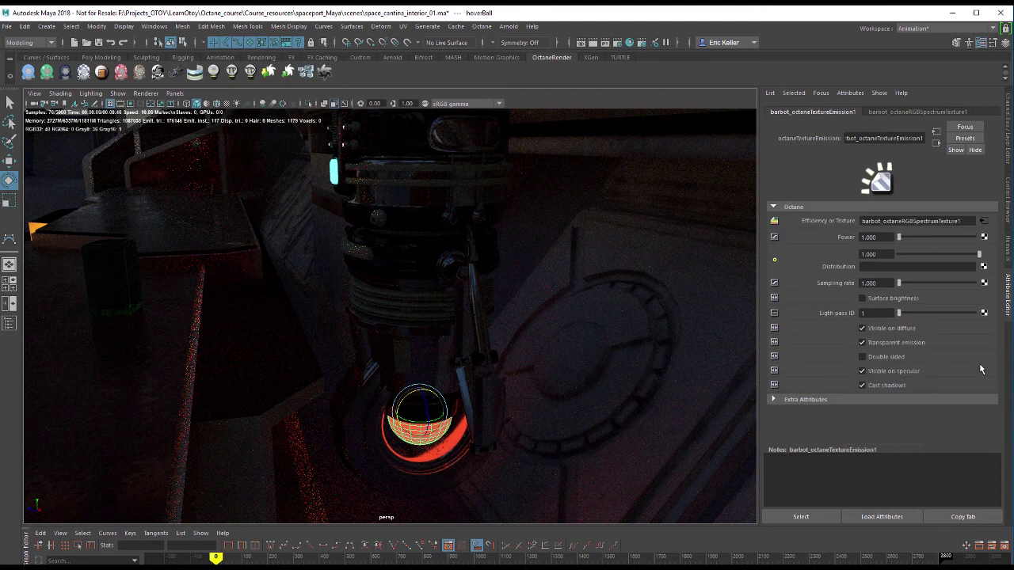
left_click(869, 237)
type("0")
key("Return")
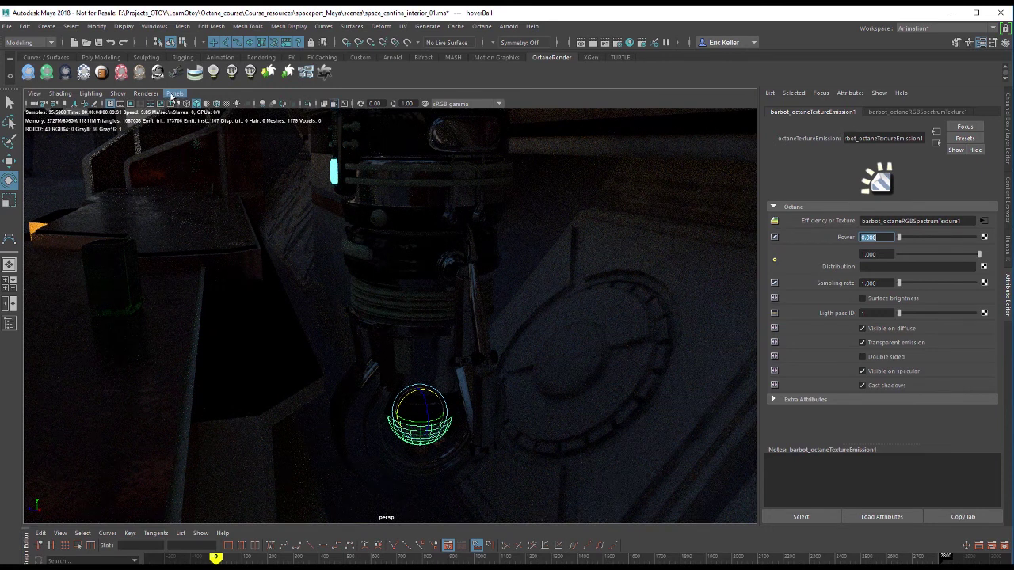
Switch the persp viewport's renderer to Viewport 2.0 and frame the robot, helmet and alien at the bar
left_click(172, 94)
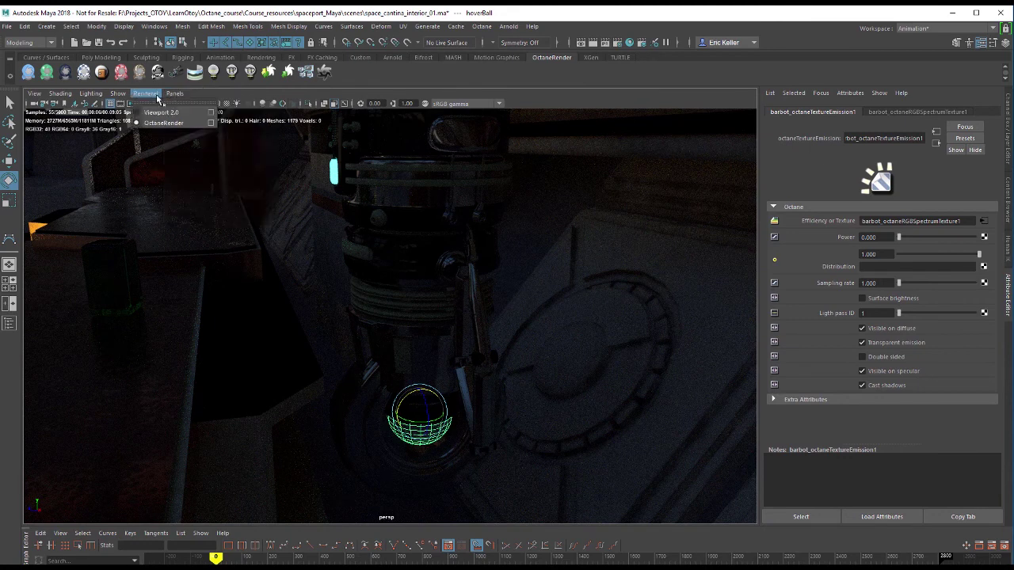
left_click(158, 112)
scroll(527, 350, "down", 10)
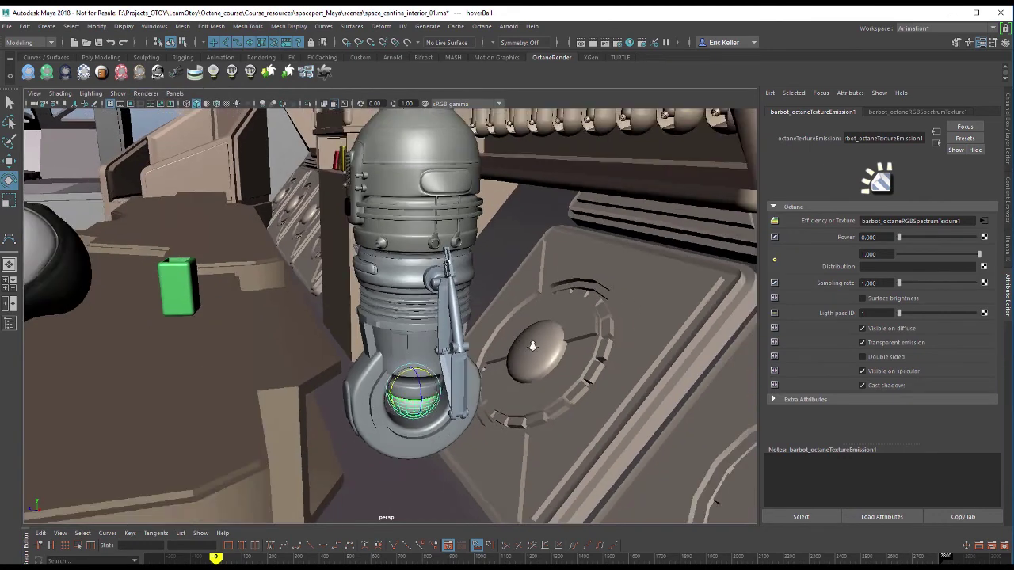
left_click_drag(538, 347, 502, 346, "alt")
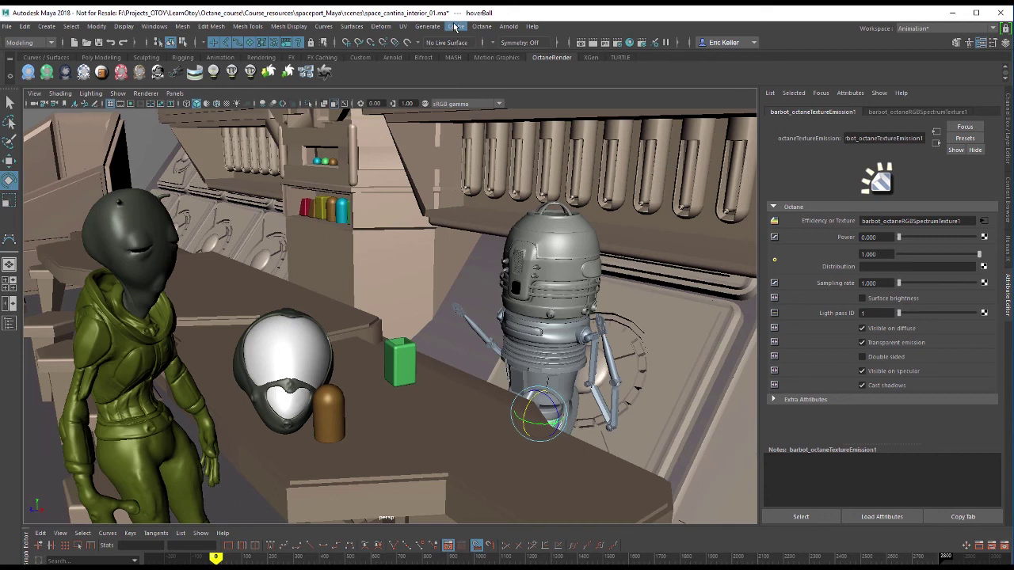
Create an Octane Light in the scene
left_click(482, 27)
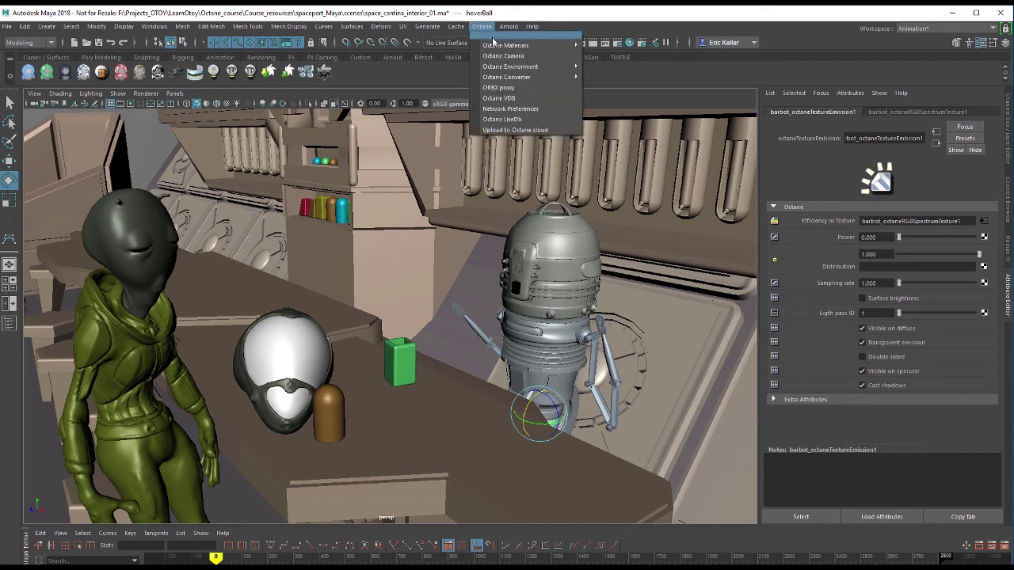
mouse_move(519, 68)
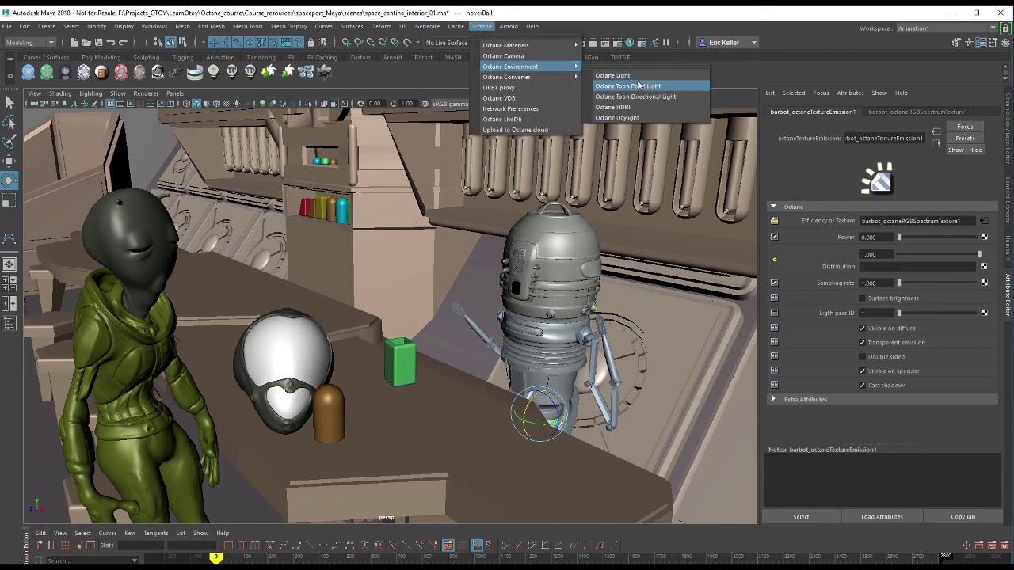
left_click(638, 76)
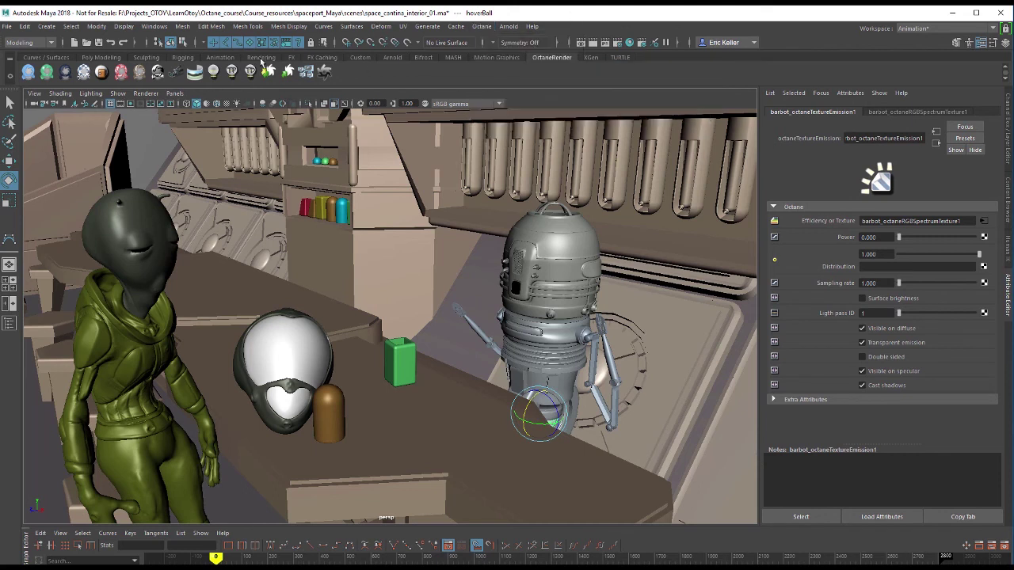
left_click(214, 72)
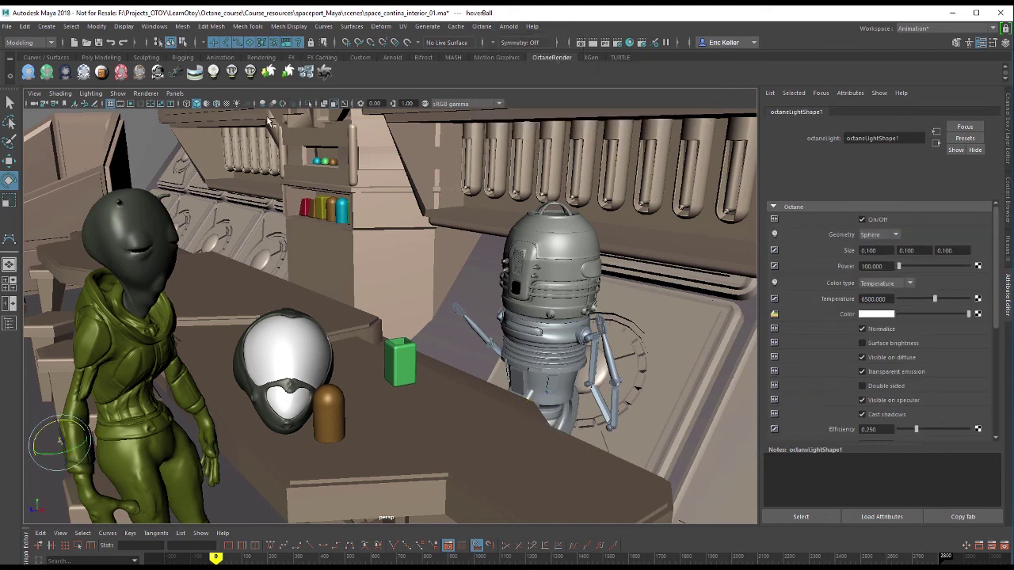
Move the new Octane light up above the bar counter, between the alien and the robot
key("w")
mouse_move(165, 370)
left_mouse_down("alt")
mouse_move(257, 468)
mouse_move(185, 374)
left_mouse_up("alt")
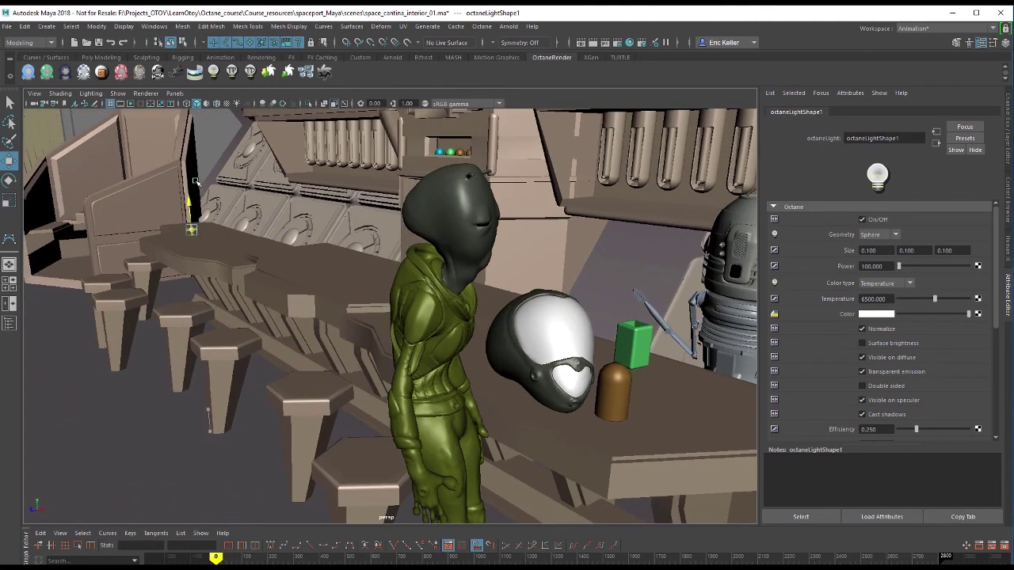
left_click_drag(198, 190, 635, 366)
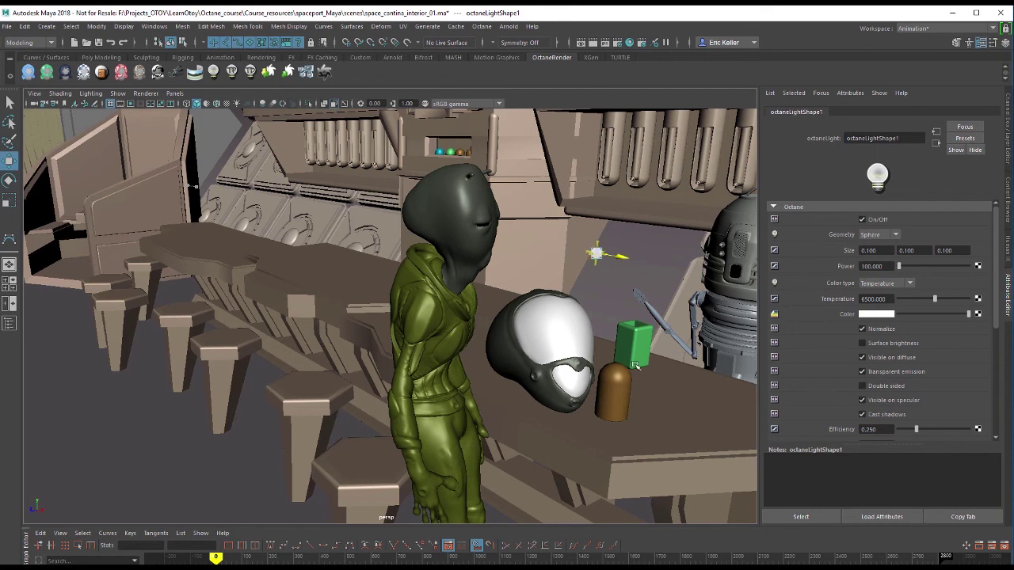
left_click_drag(604, 228, 469, 330)
left_click_drag(269, 294, 450, 128)
left_click_drag(469, 213, 538, 314, "alt")
key("f")
scroll(476, 238, "down", 6)
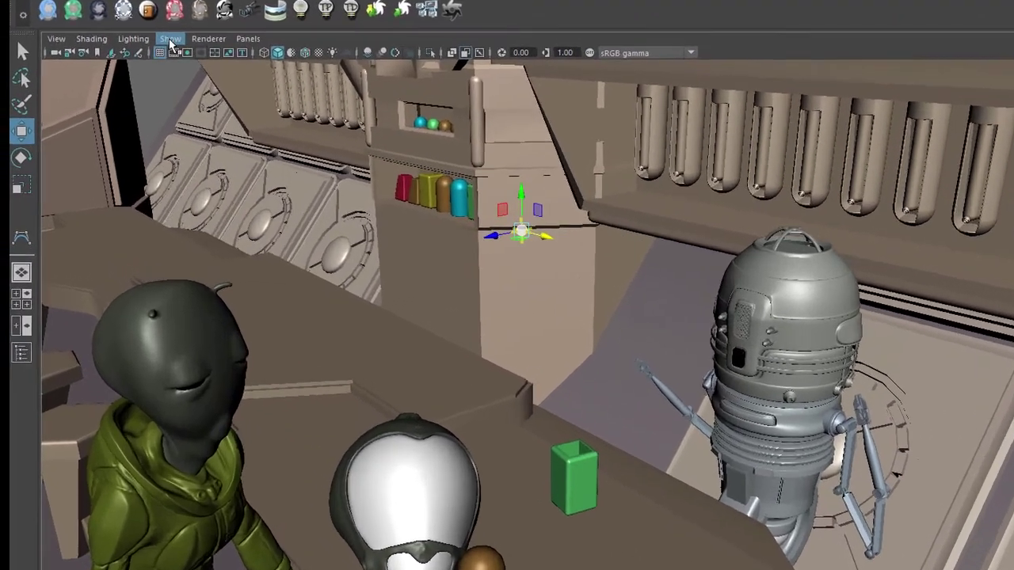
Hide the locators in the persp viewport and display them again
left_click(117, 94)
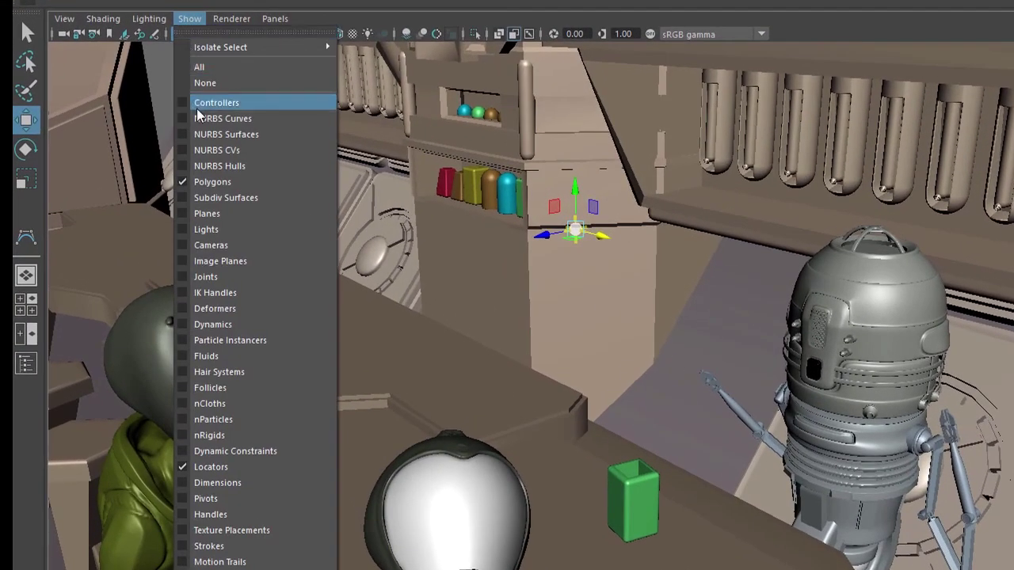
left_click(230, 468)
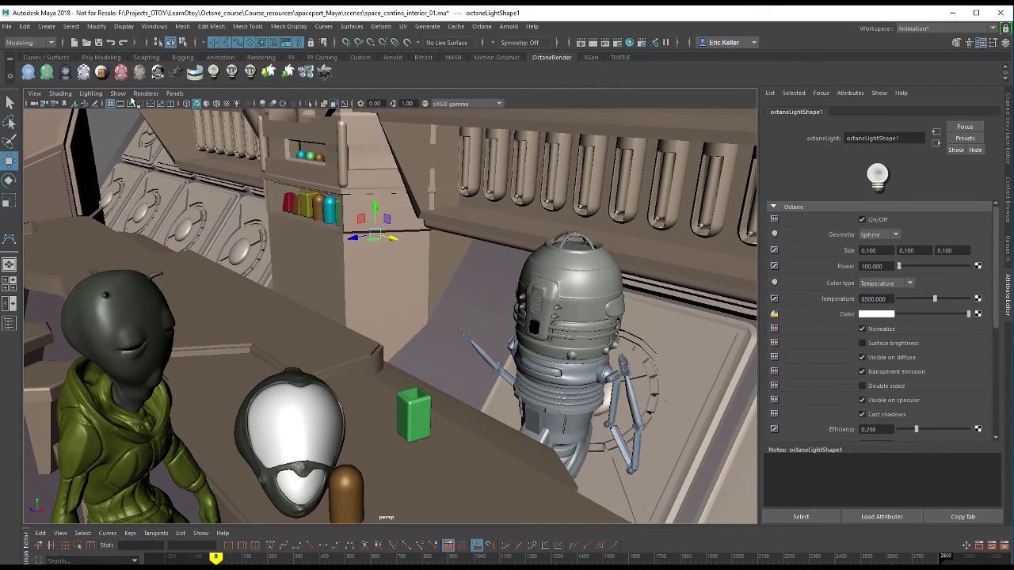
left_click(119, 94)
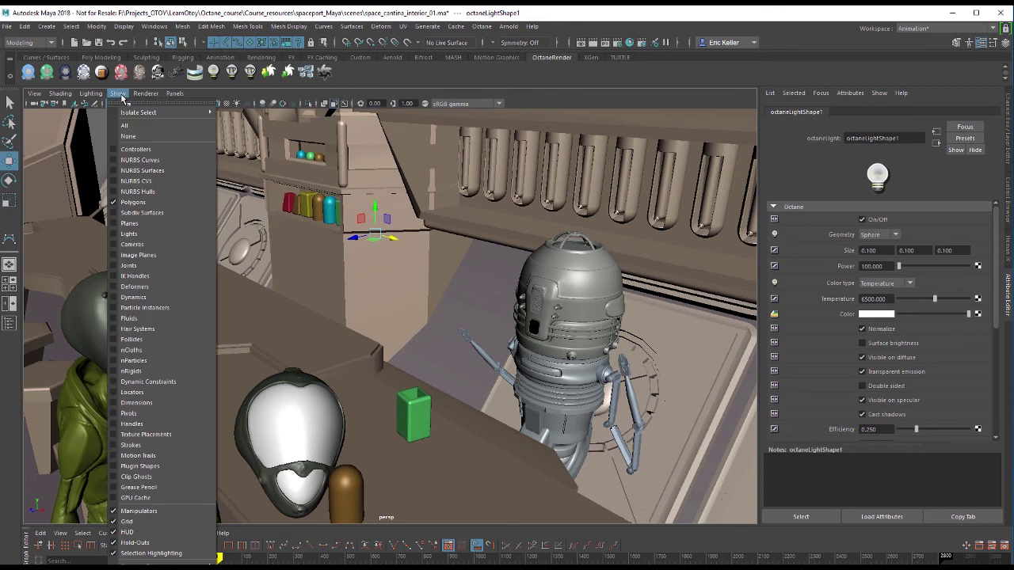
left_click(164, 391)
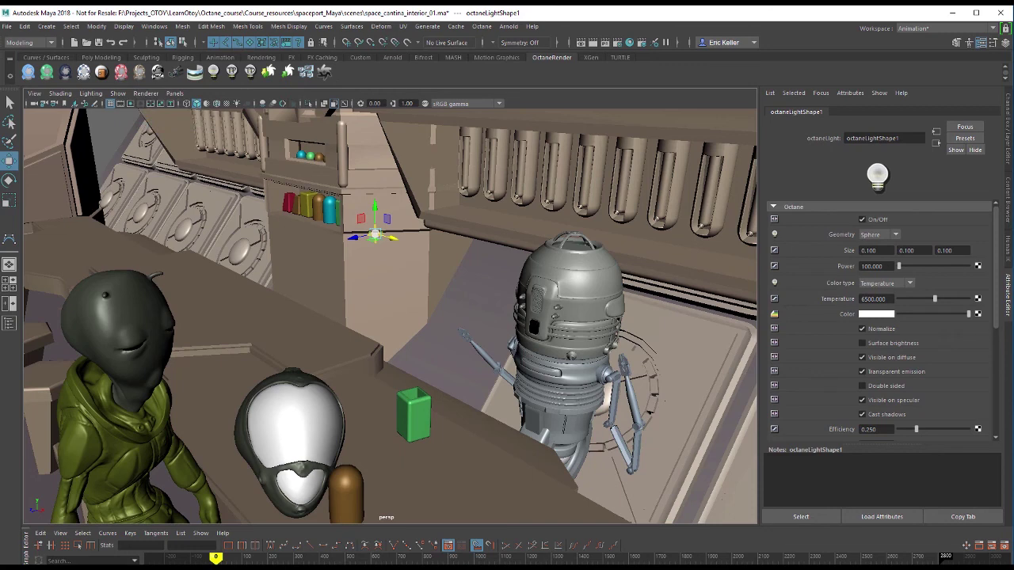
Render the persp viewport with OctaneRender and open the octaneKernel1 attributes from the render settings
left_click(334, 103)
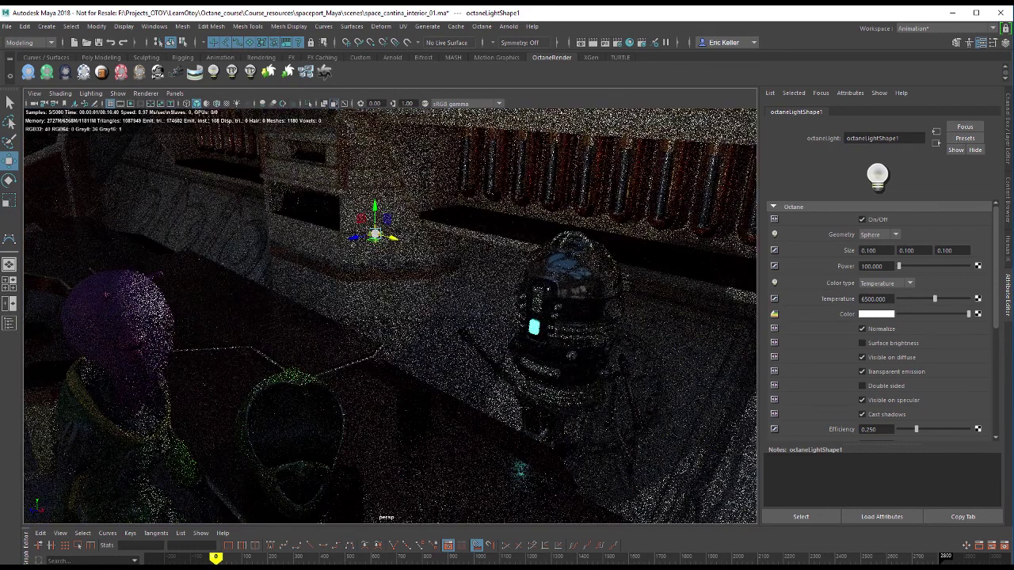
left_click_drag(49, 167, 251, 131)
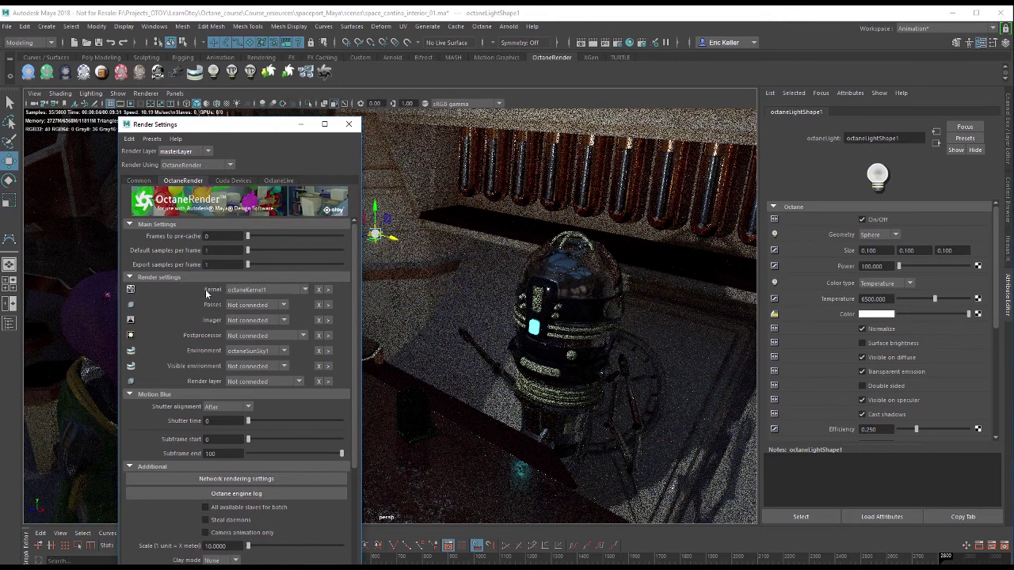
left_click(329, 290)
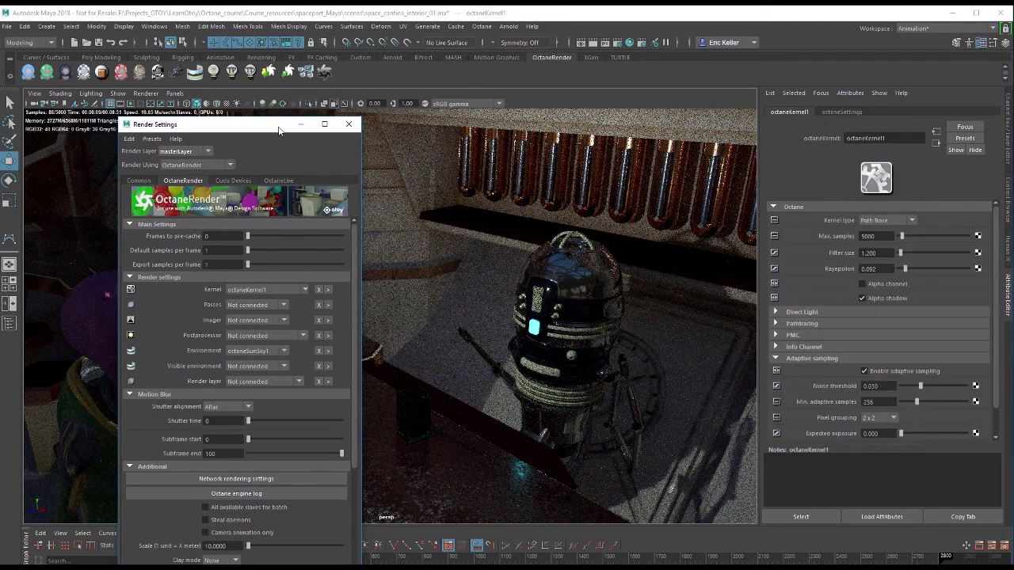
left_click(348, 124)
Try the Direct Light kernel type for the render and return it to Path Trace
left_click(880, 222)
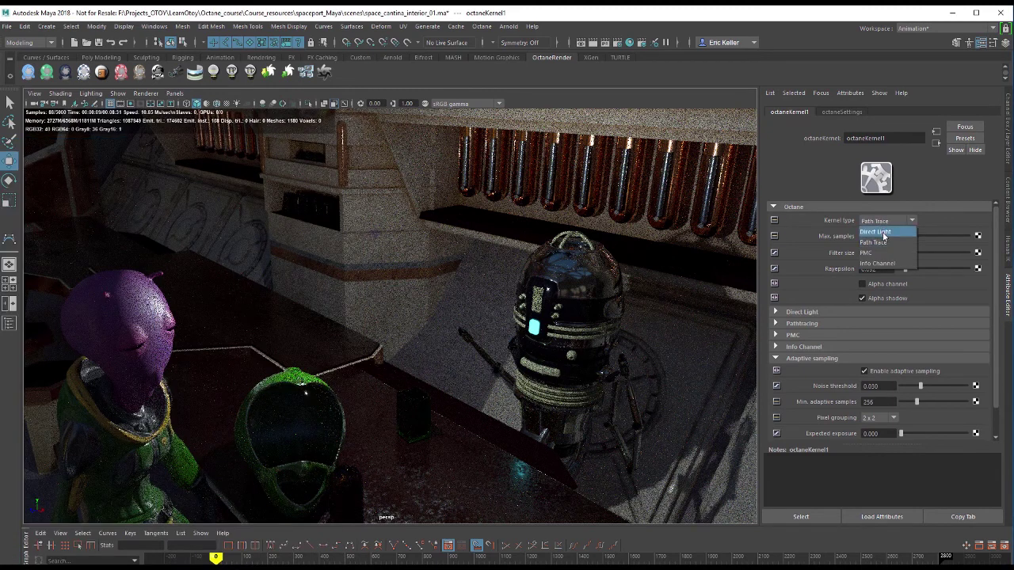
left_click(883, 231)
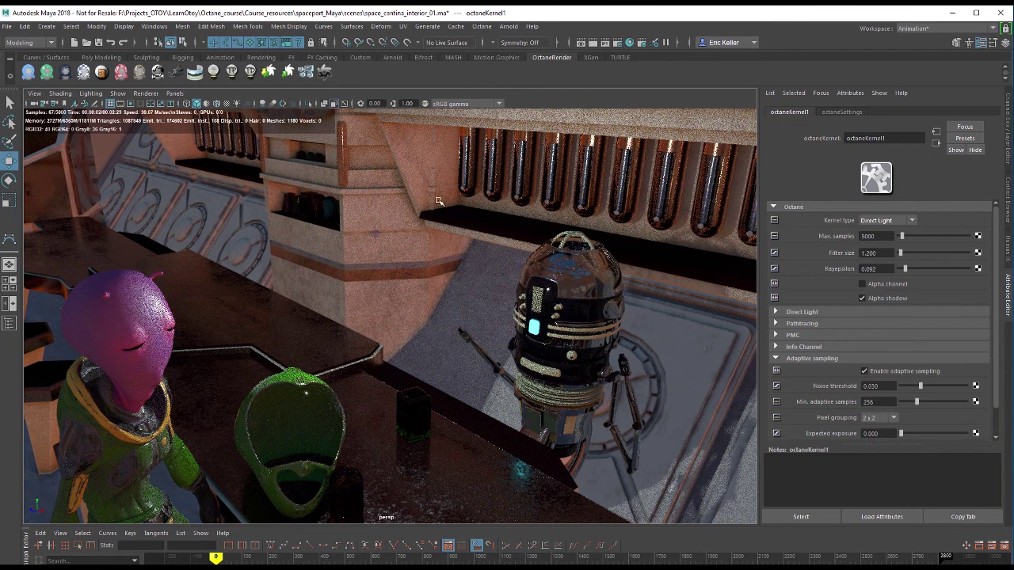
left_click(881, 222)
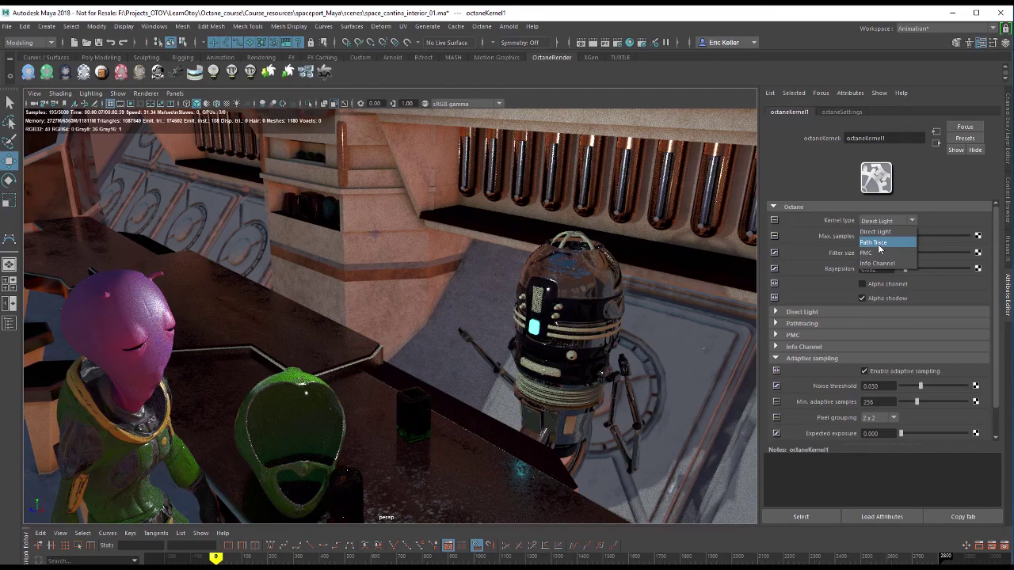
left_click(881, 243)
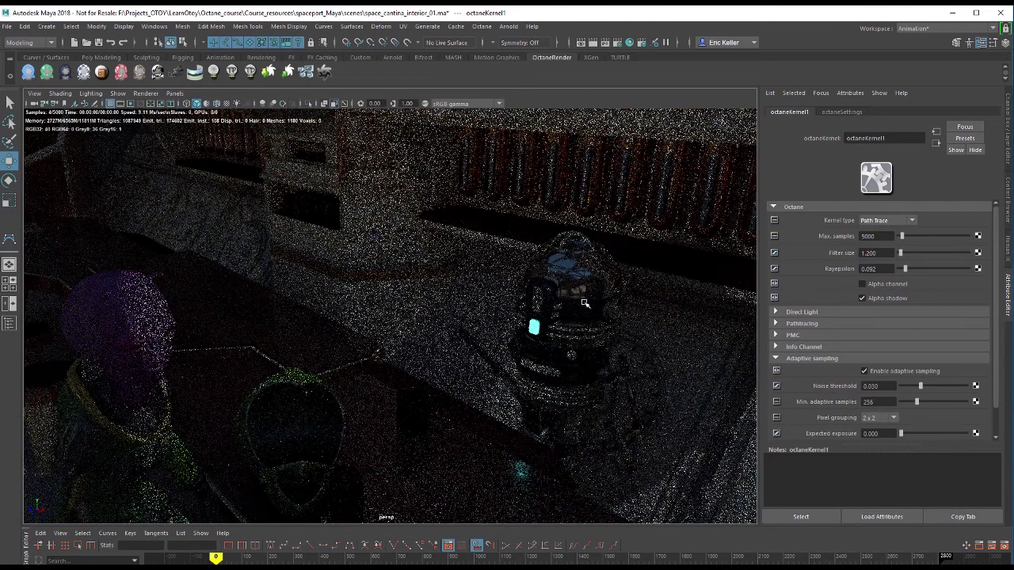
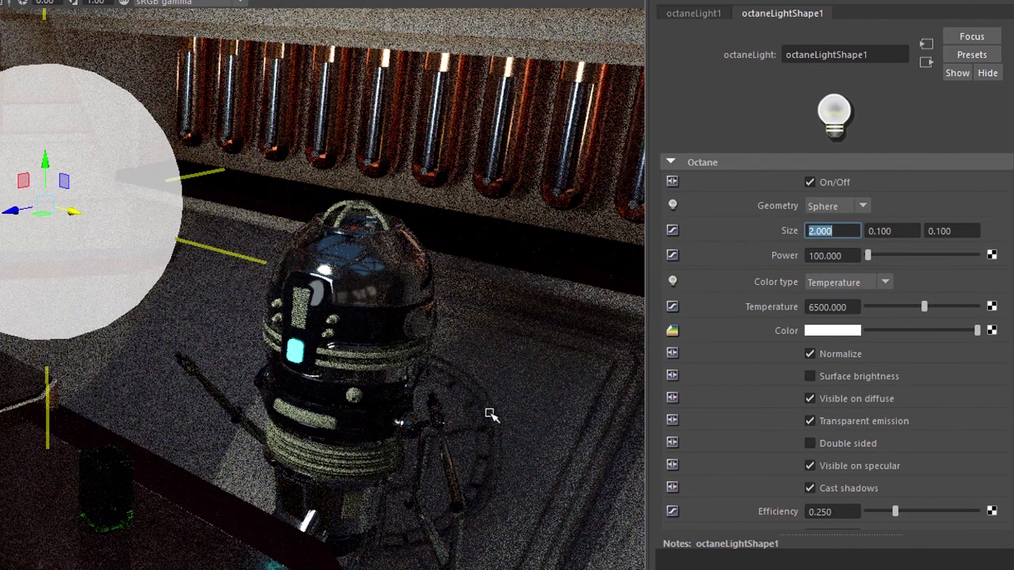
Change the Octane light's Geometry to Plane and set its first two Size values to 1
type("1")
key("Return")
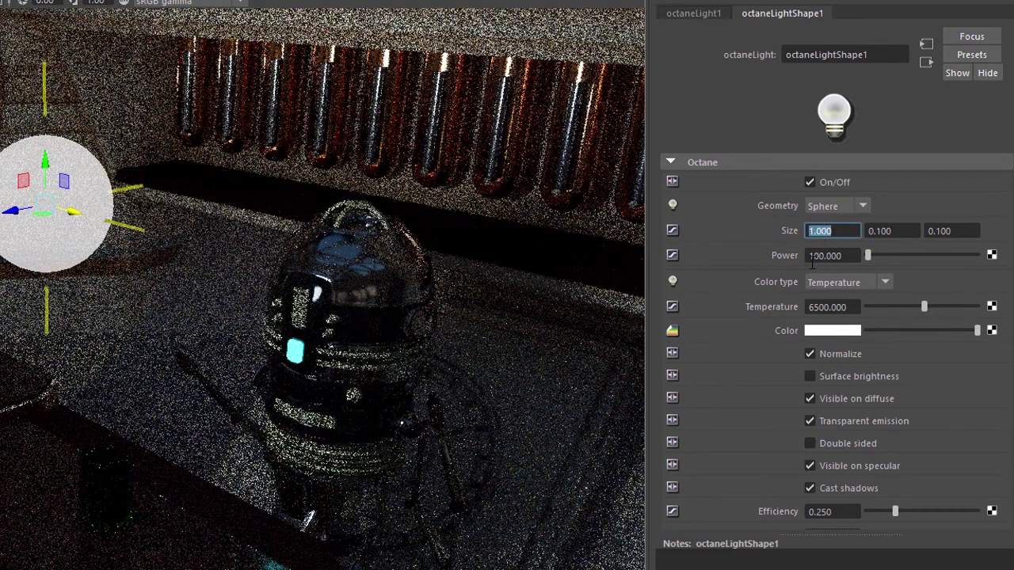
left_click(843, 206)
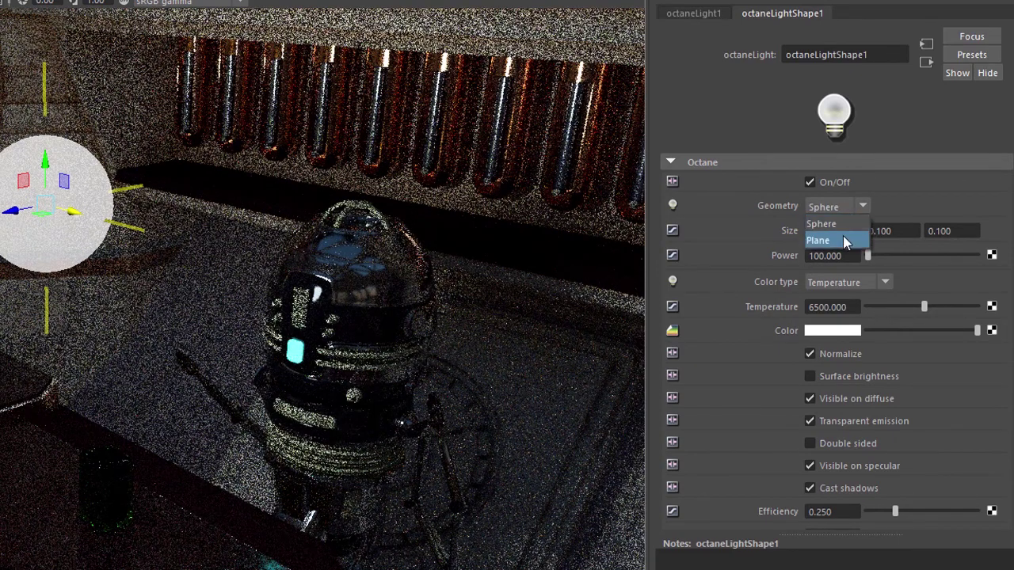
left_click(843, 237)
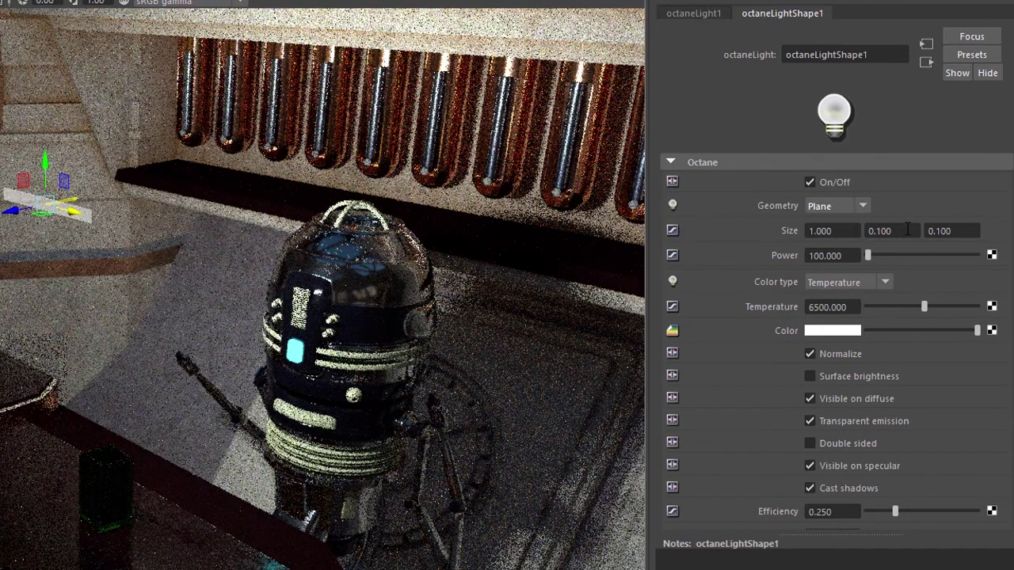
left_click(908, 230)
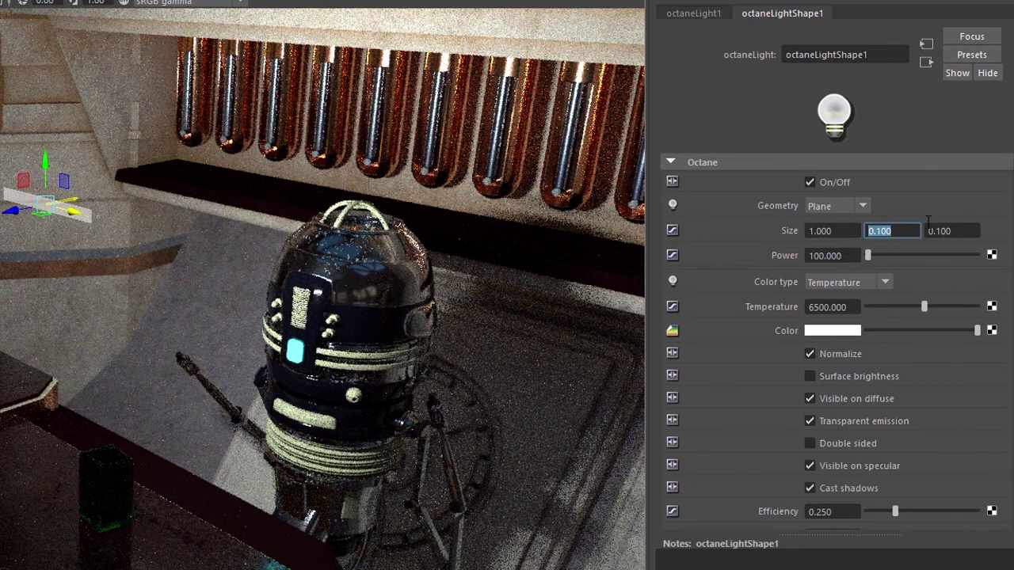
type("1")
key("Return")
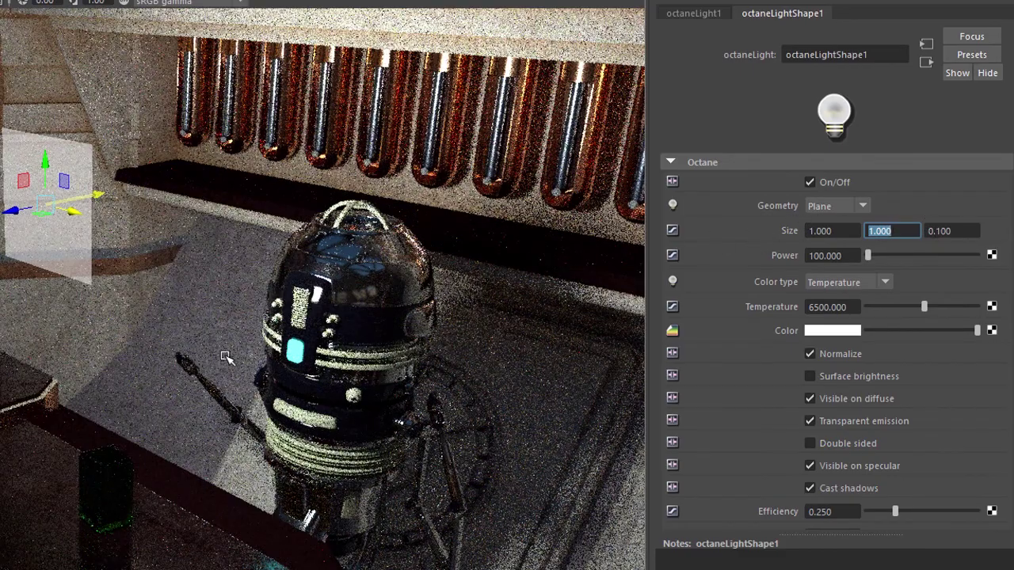
Rotate the plane light so its direction points downward, and return its Geometry to Sphere
left_click_drag(214, 356, 192, 340, "alt")
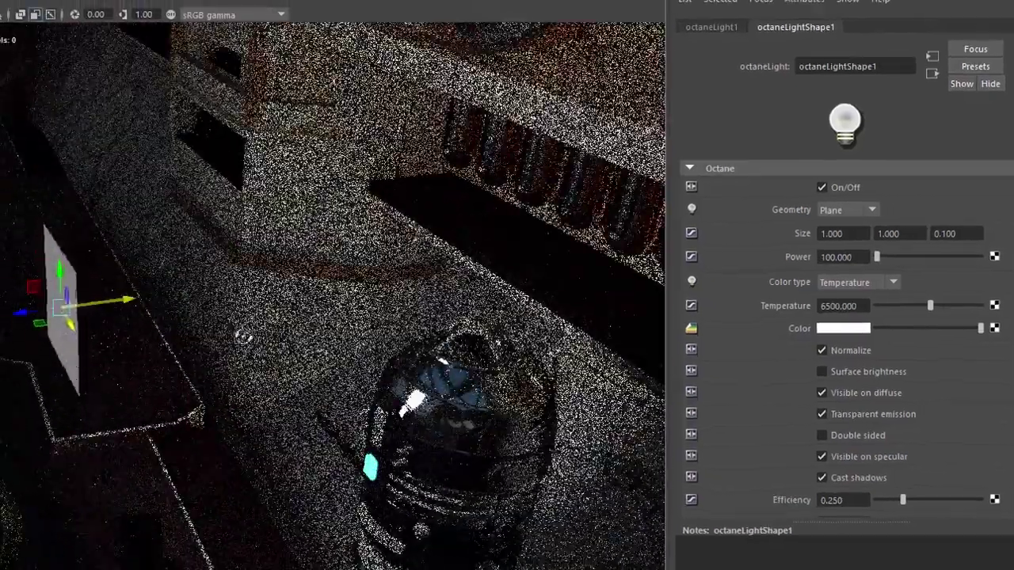
key("e")
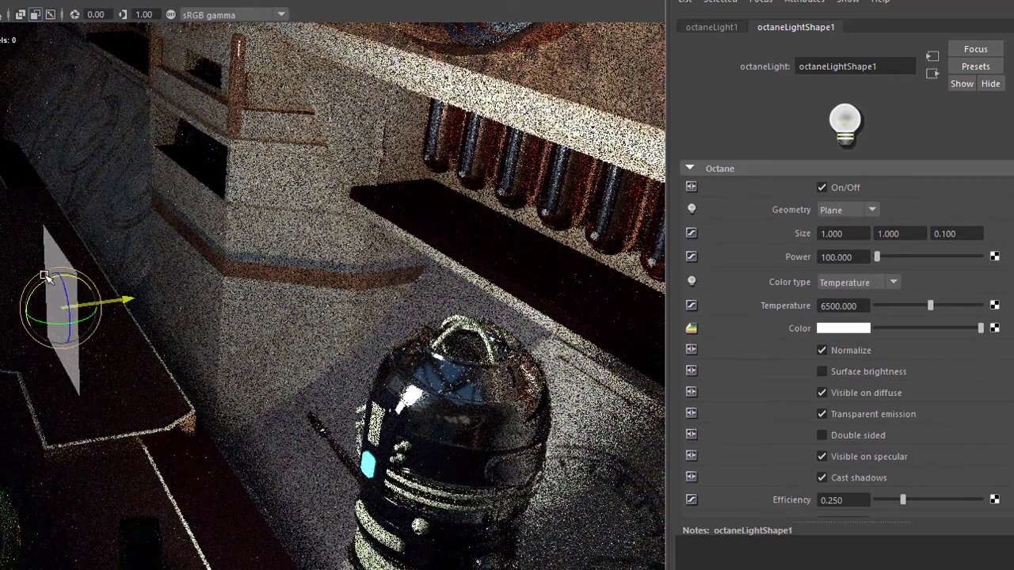
left_click_drag(47, 279, 53, 292)
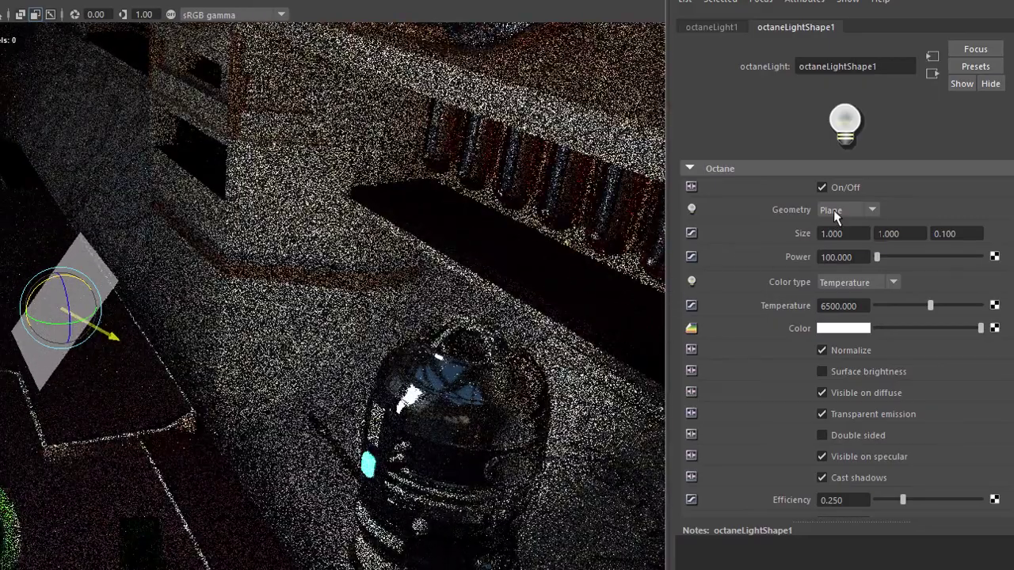
left_click(846, 210)
left_click(834, 226)
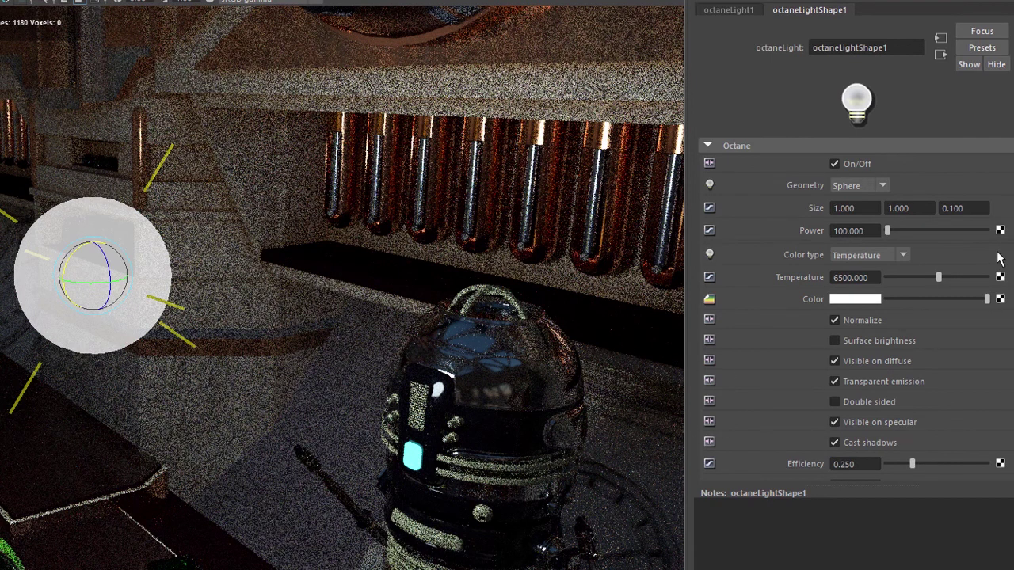
Test the sphere light's Power at 2 and 5, and set it to 20
double_click(872, 230)
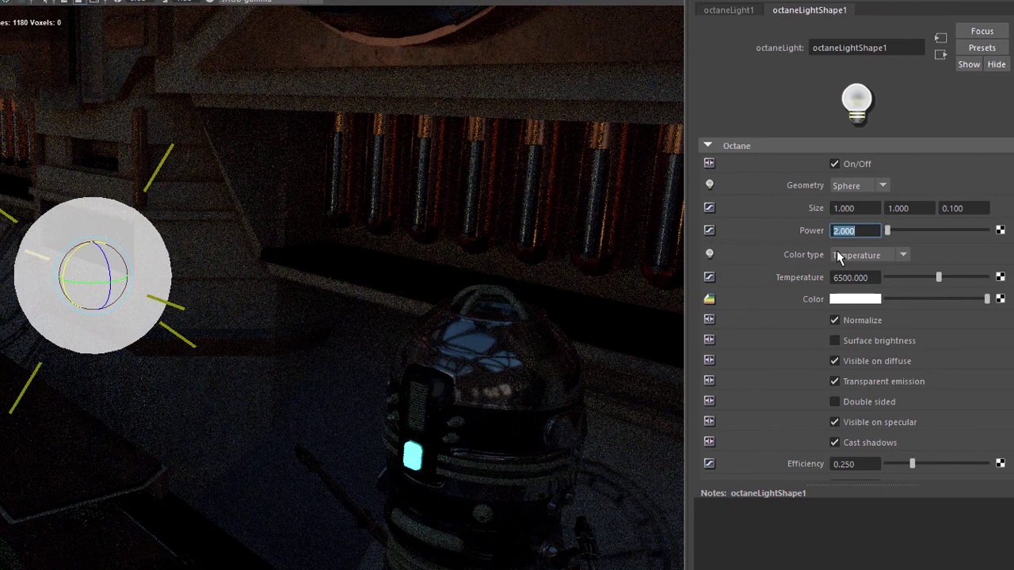
type("5")
key("Return")
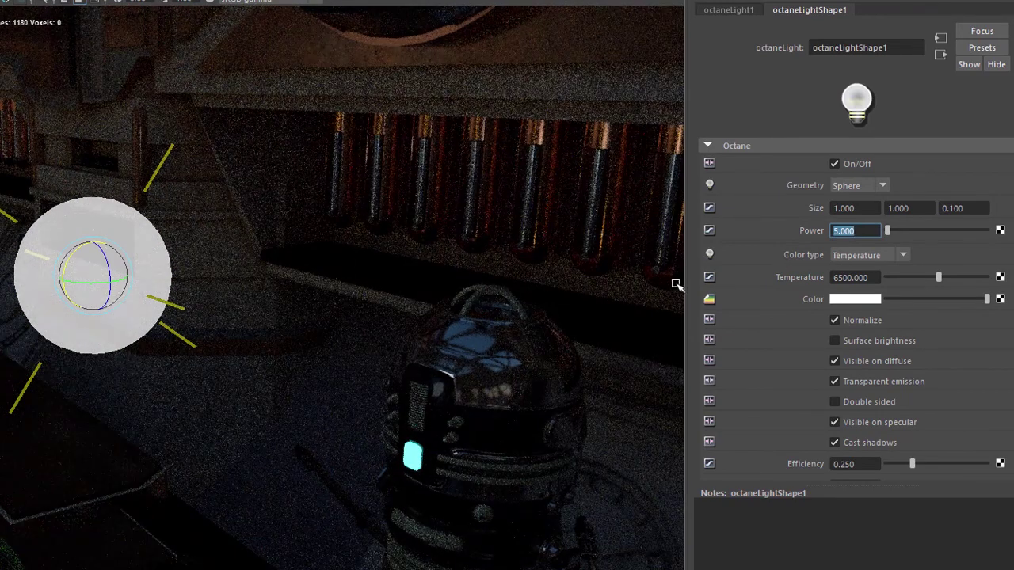
type("20")
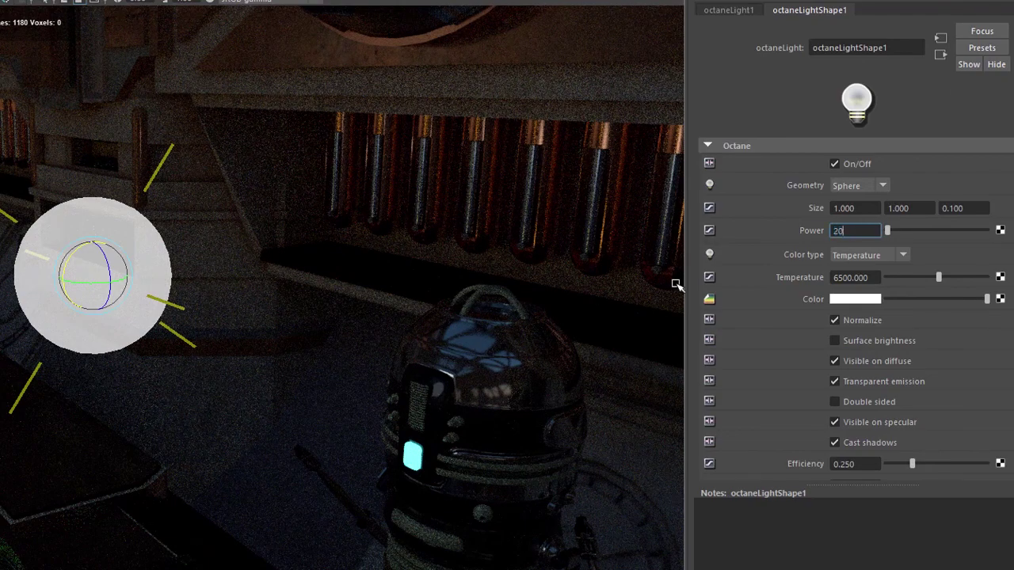
key("Return")
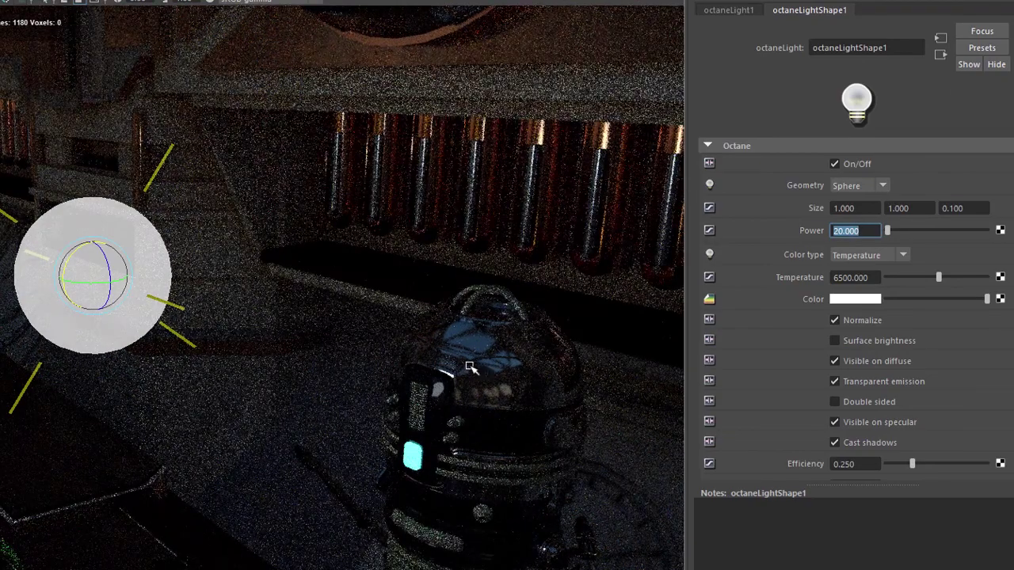
Test the sphere light's Temperature at 11203.846 and 2357.692, and set it to 5188.461 with the Color type kept on Temperature
left_click_drag(475, 370, 452, 380, "alt")
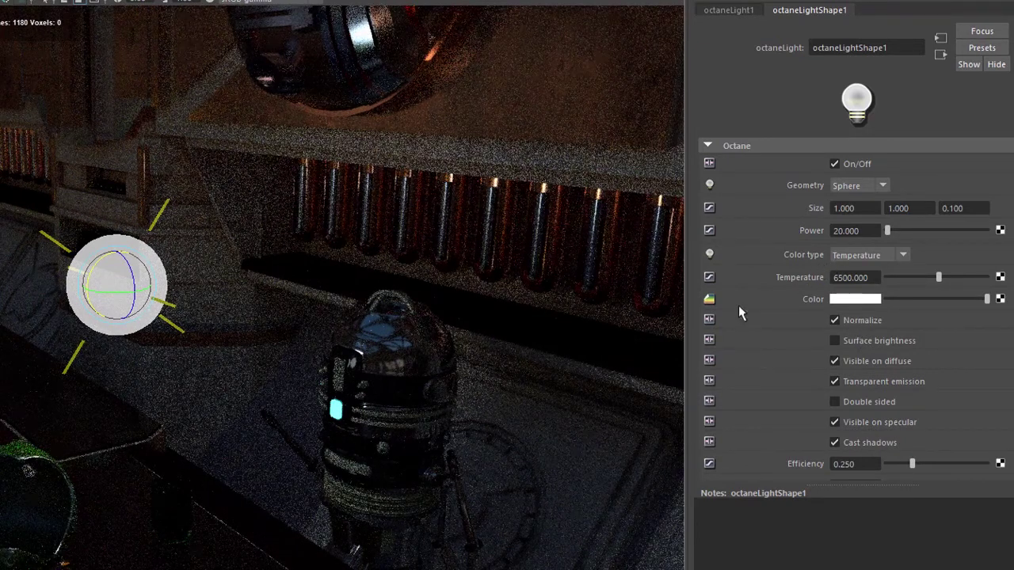
left_click(879, 255)
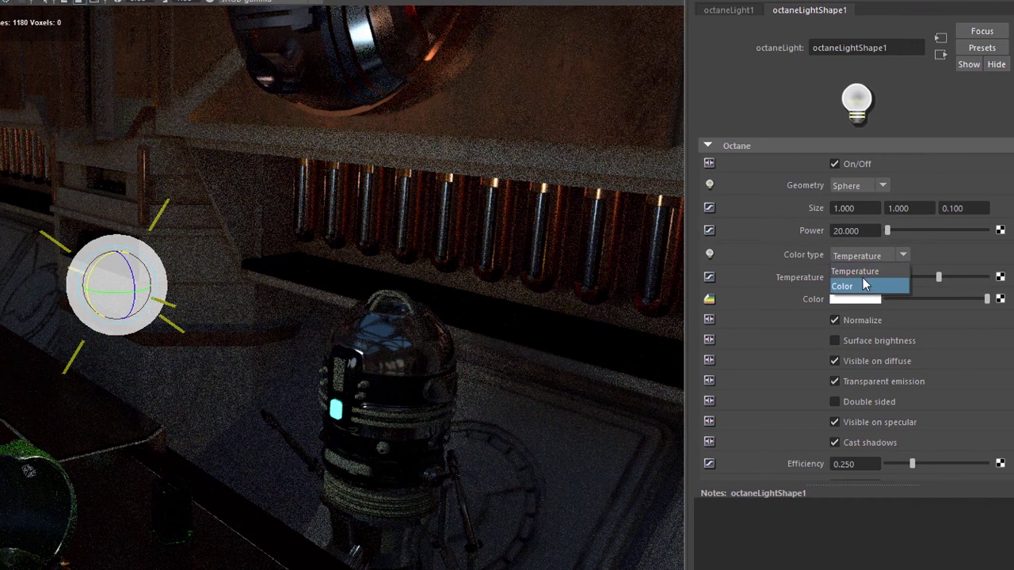
left_click(866, 273)
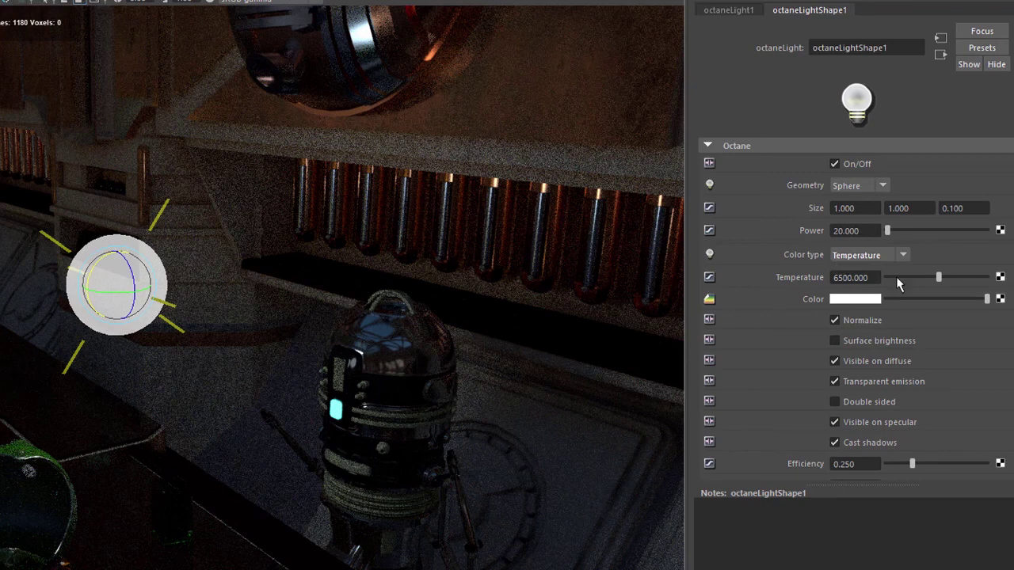
left_click_drag(961, 277, 976, 279)
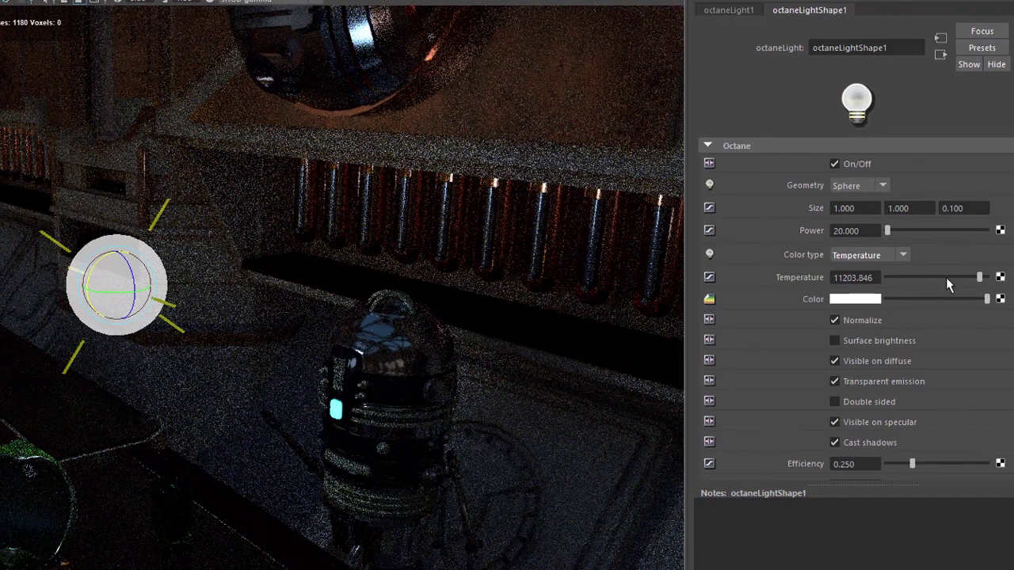
left_click_drag(947, 277, 902, 278)
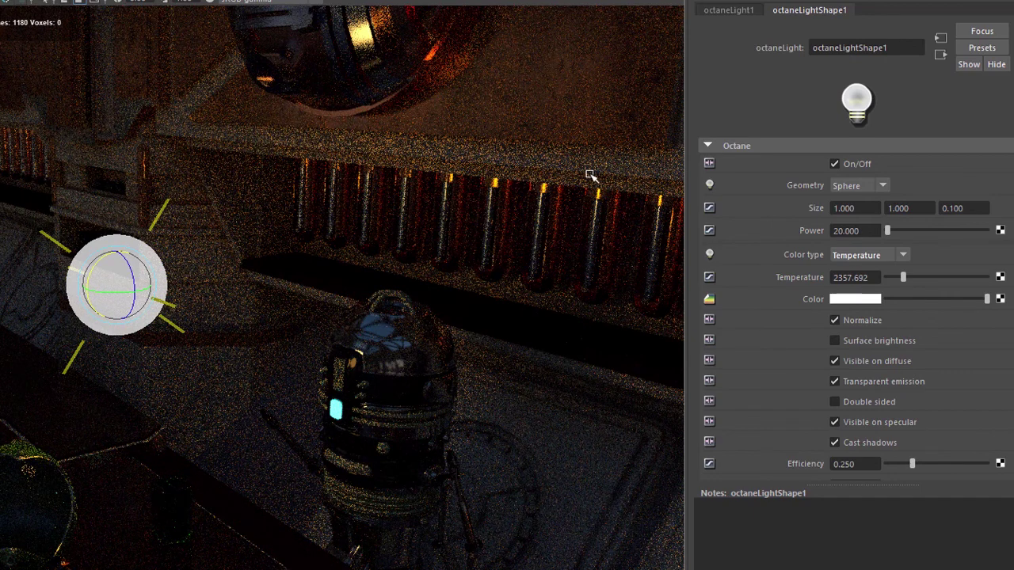
left_click_drag(919, 278, 928, 278)
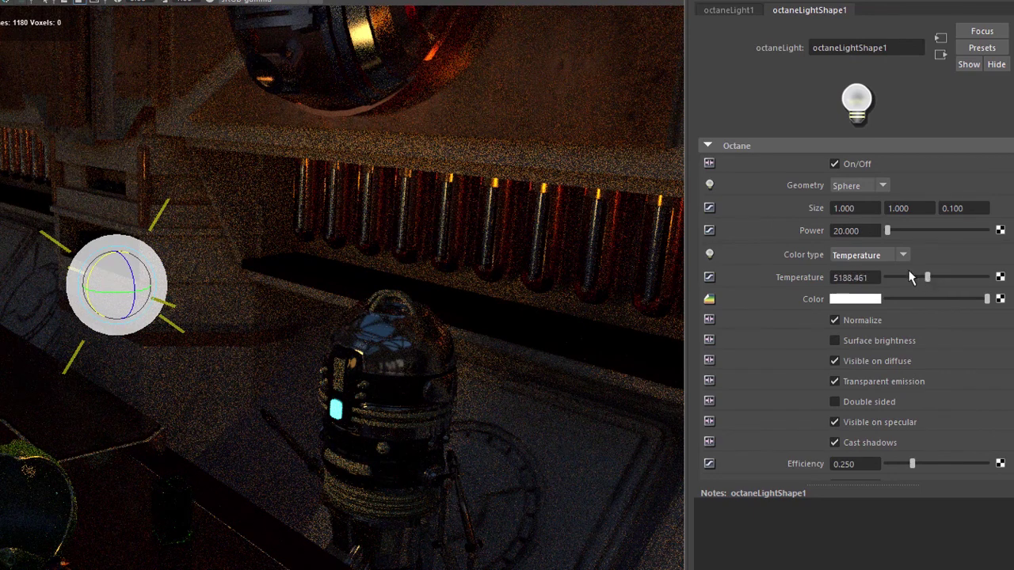
Switch the light's Color type to Color and pick a muted green with a hue of about 101
left_click(868, 254)
left_click(860, 288)
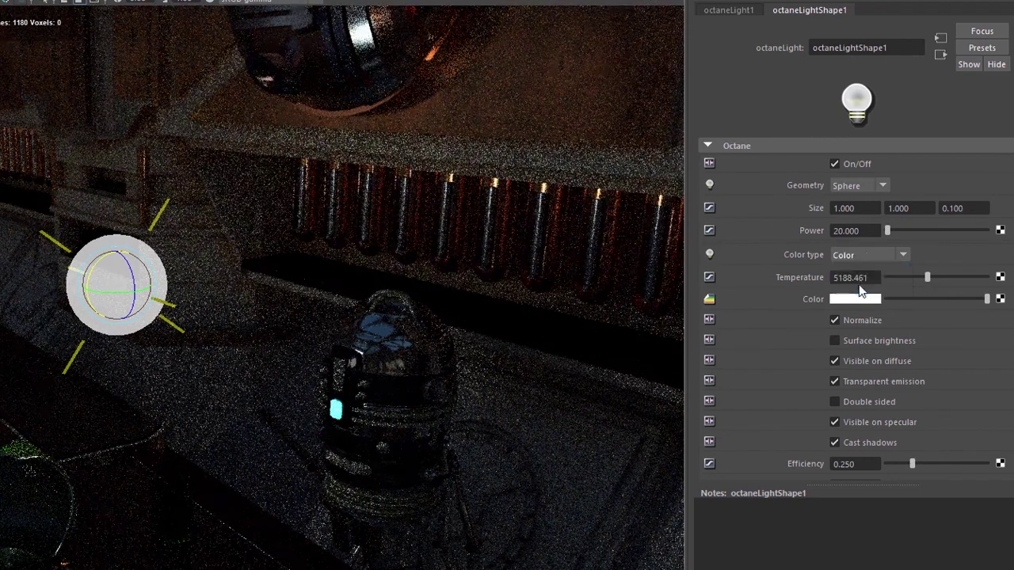
left_click(855, 300)
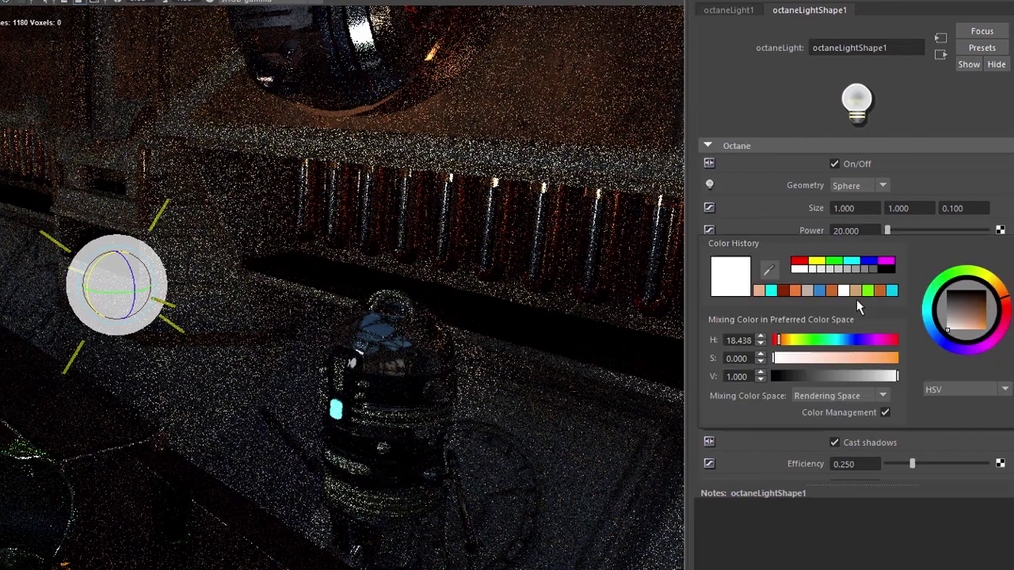
left_click(982, 326)
left_click_drag(997, 292, 958, 272)
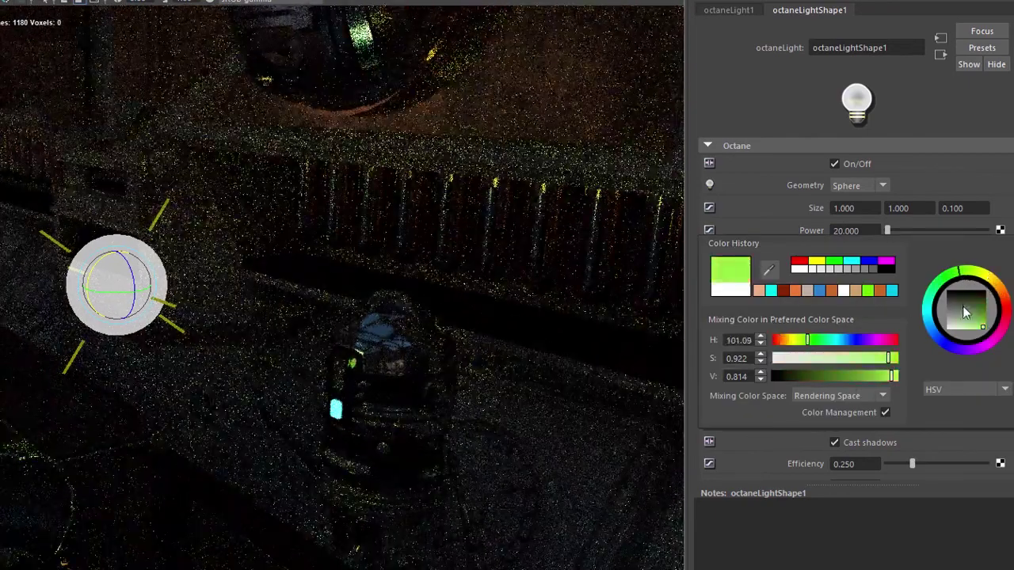
left_click(962, 305)
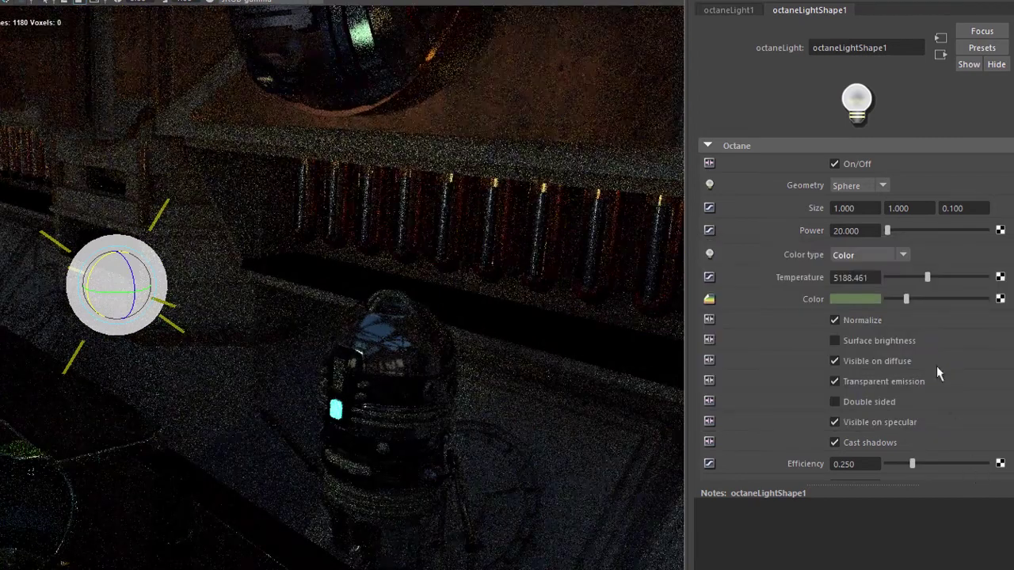
Change the light's color to the peach swatch from the color history and return the Color type to Temperature
left_click(871, 299)
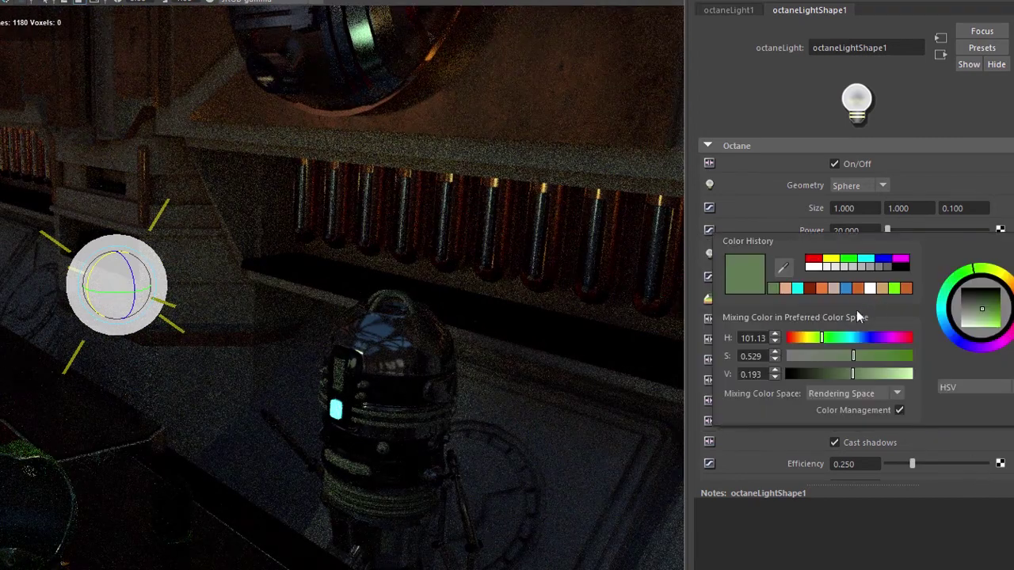
left_click(784, 289)
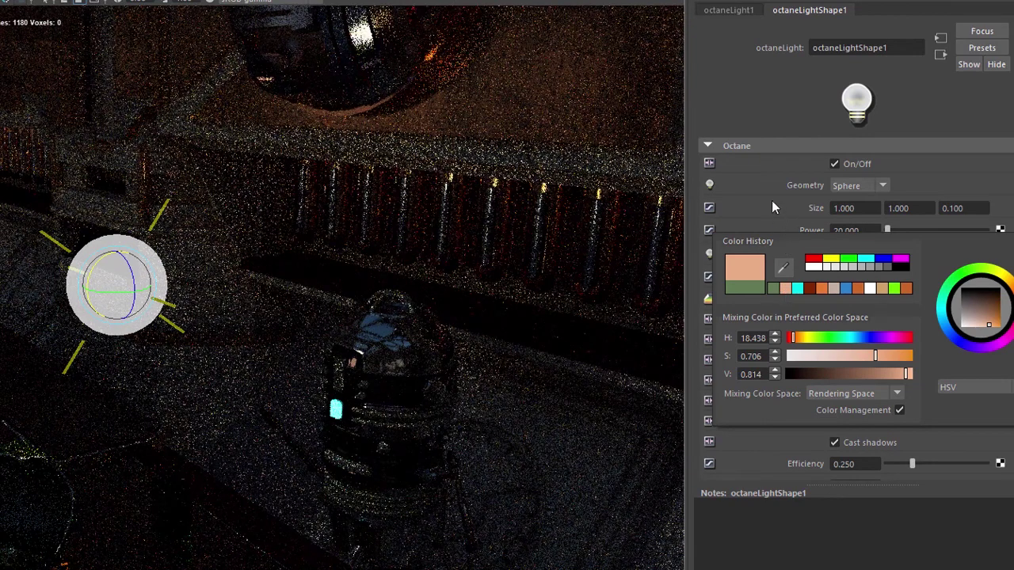
left_click(866, 256)
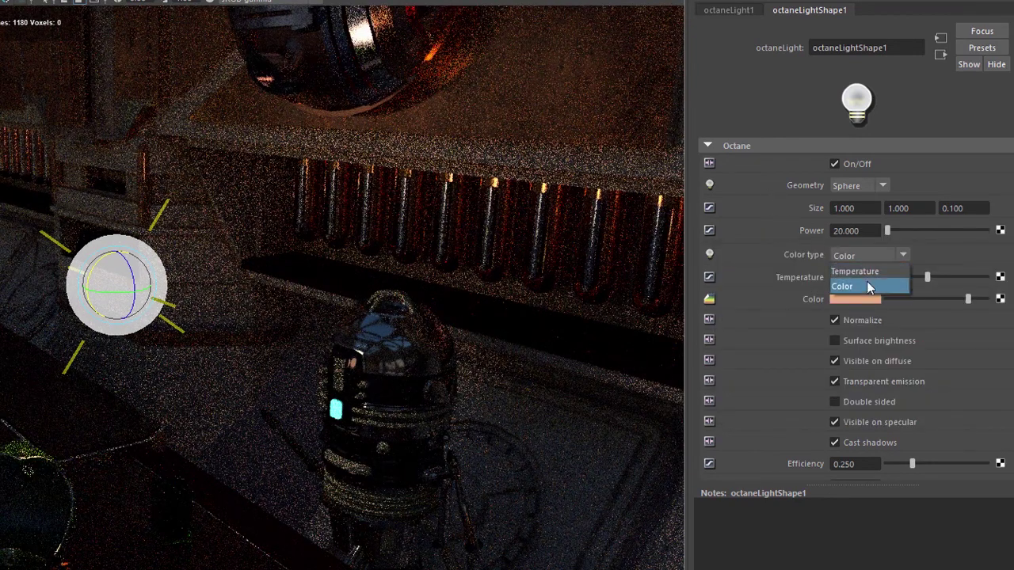
left_click(868, 275)
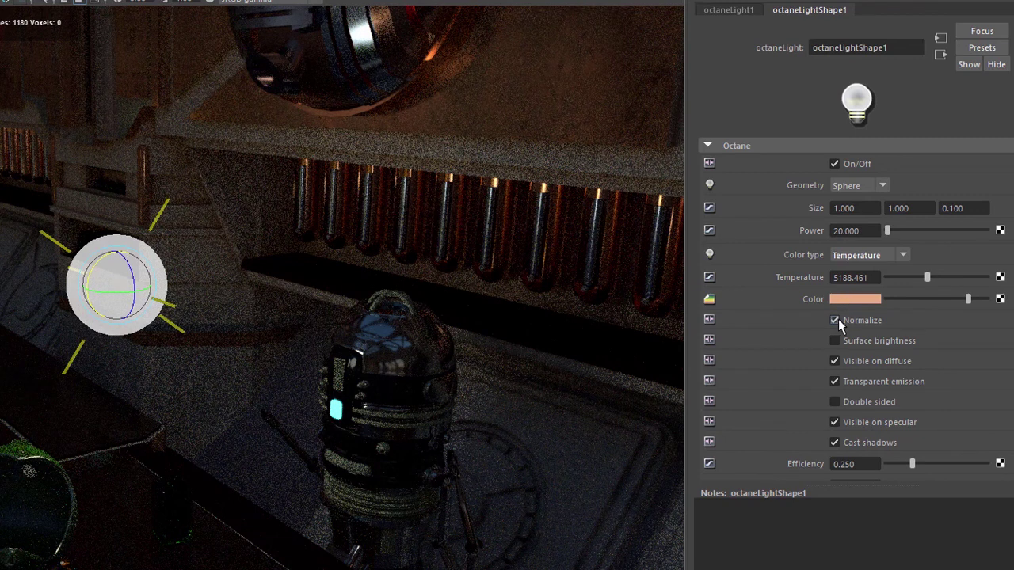
Lower the light's Temperature to 3330.769 and test the lighting with Normalize off, leaving the option enabled
left_click_drag(867, 278, 815, 277)
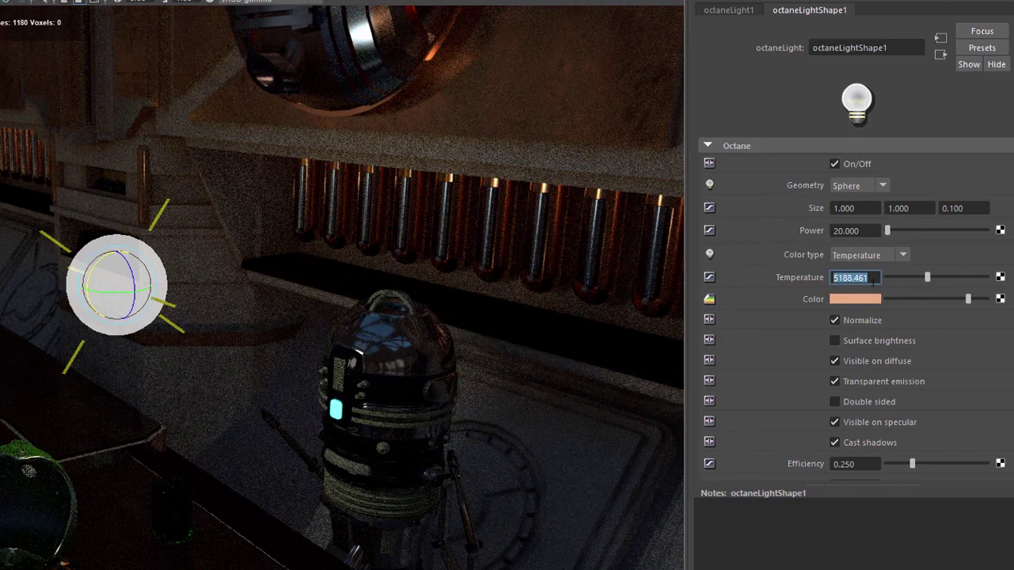
left_click_drag(929, 284, 908, 287)
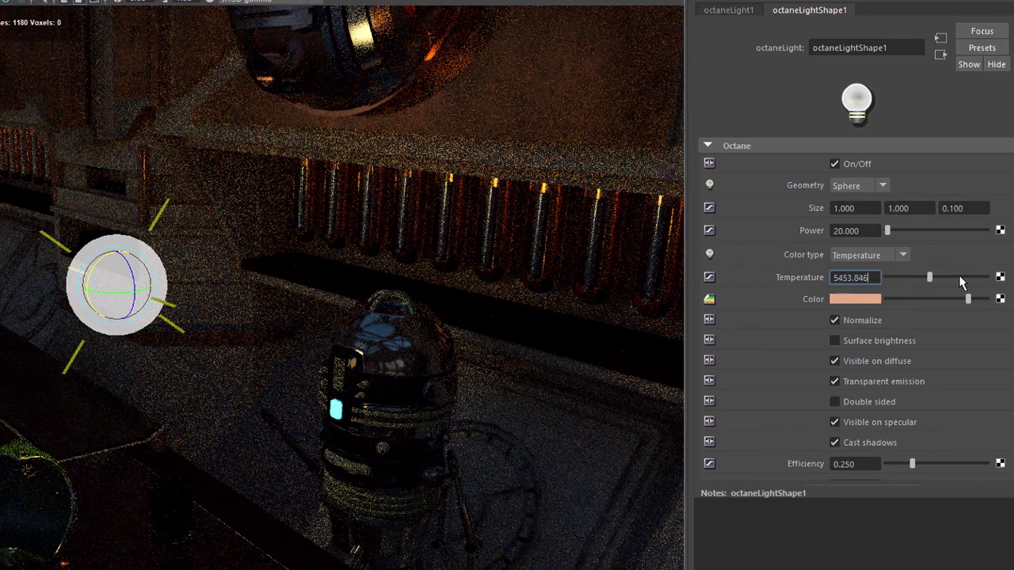
left_click_drag(958, 283, 910, 282)
left_click(843, 320)
left_click(860, 322)
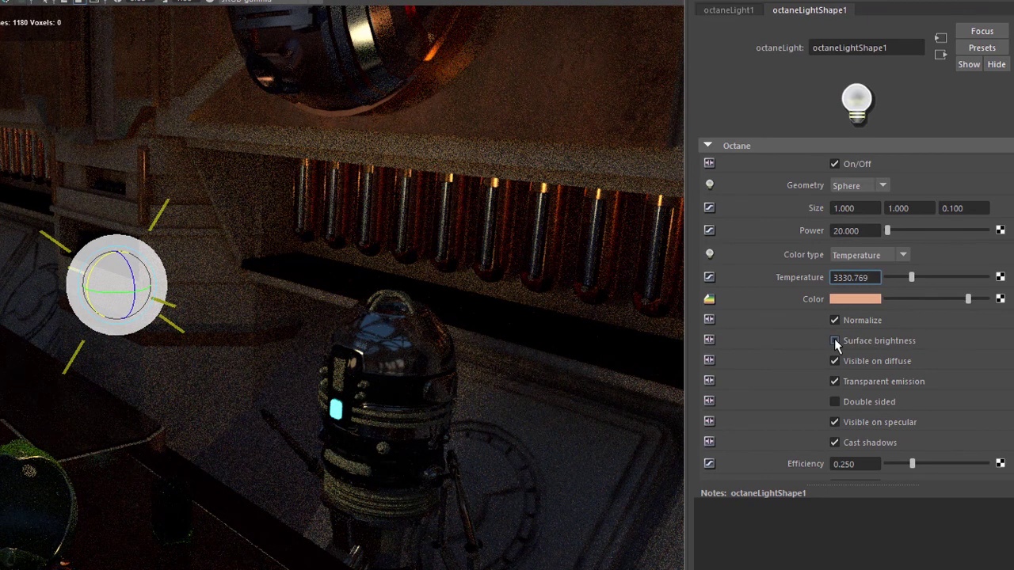
Test the sphere's first Size value at 0.1 and 2 with Surface brightness on, and return it to 1 with the option off
double_click(851, 208)
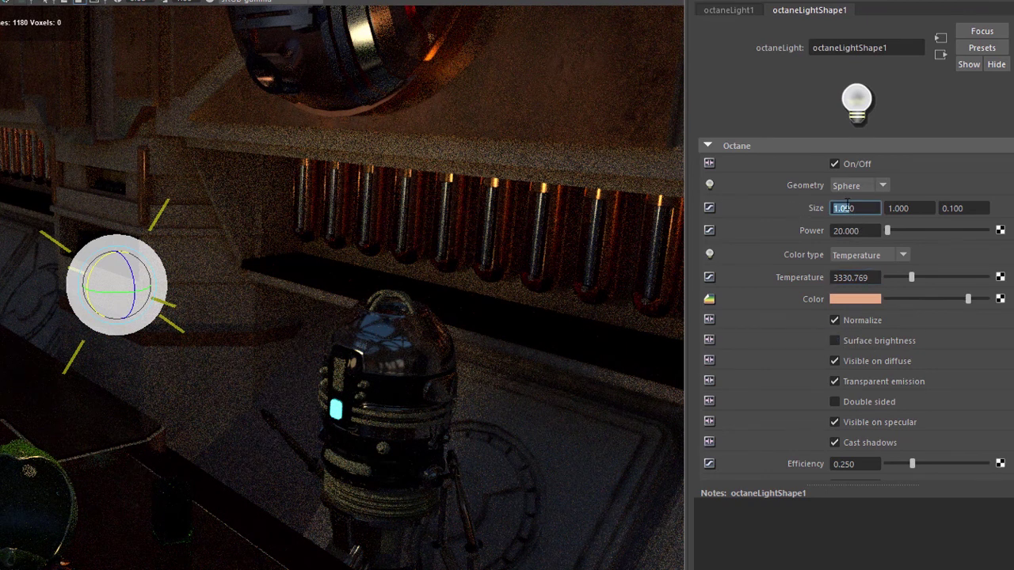
type("0.1")
key("Return")
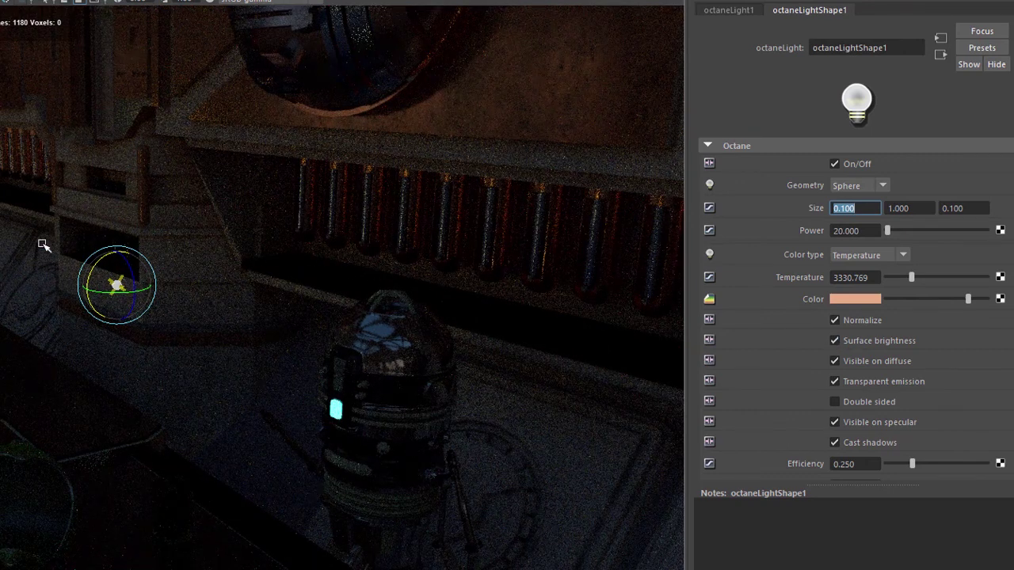
key("End")
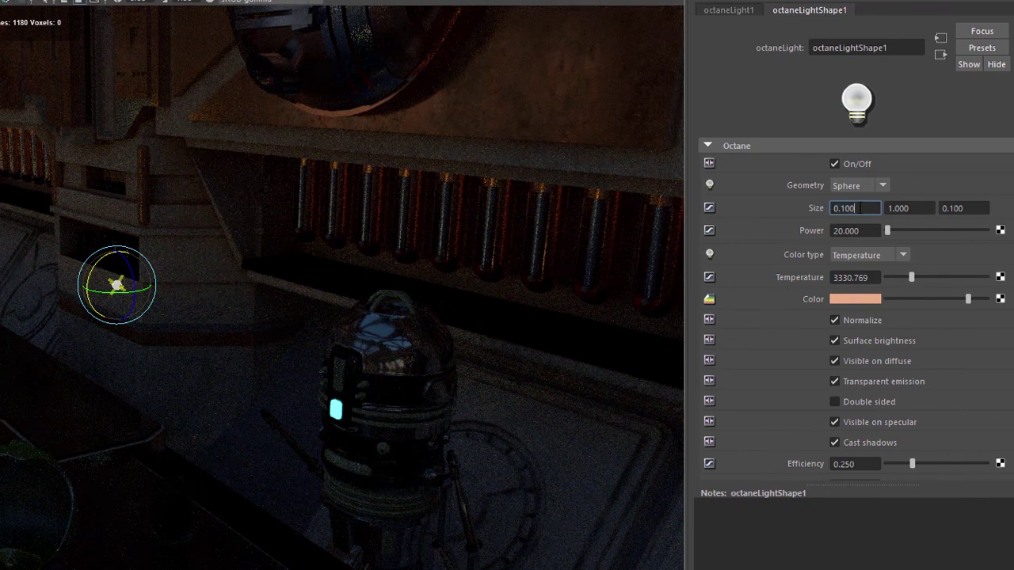
type("2")
key("Return")
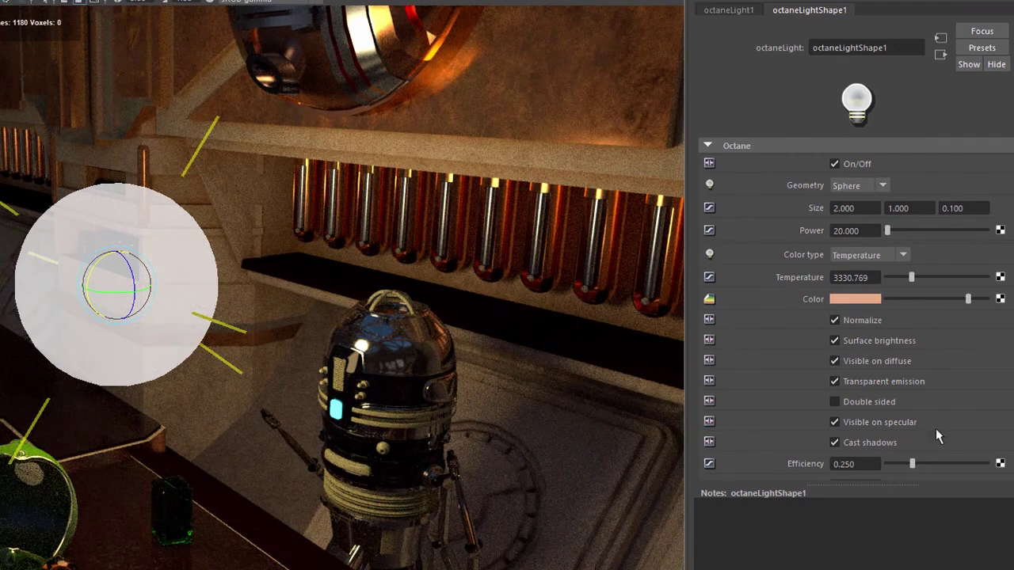
left_click(872, 341)
type("1")
key("Return")
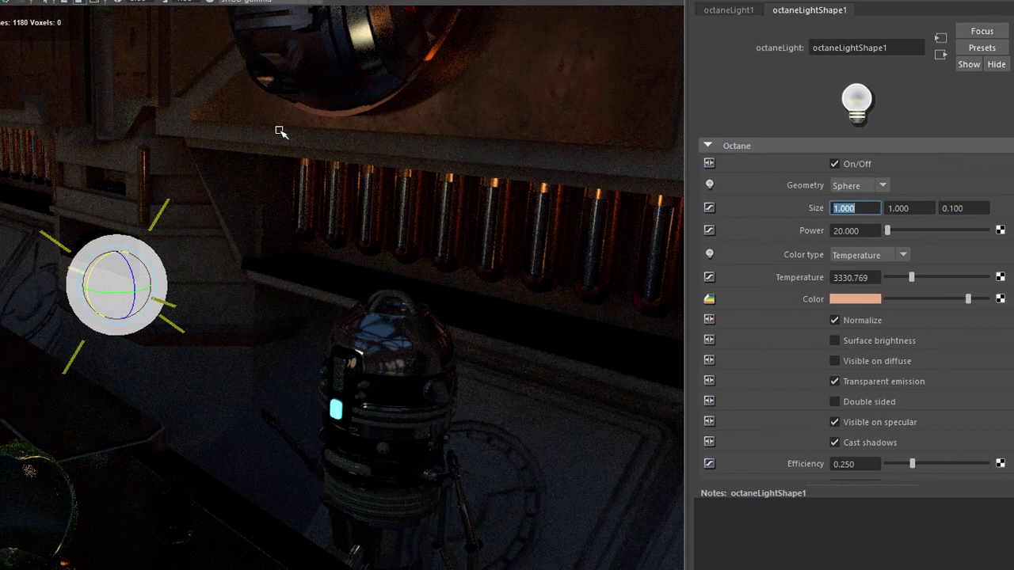
Test the light with Visible on diffuse, Visible on specular and Cast shadows each turned off in turn, re-enabling each one
left_click(867, 360)
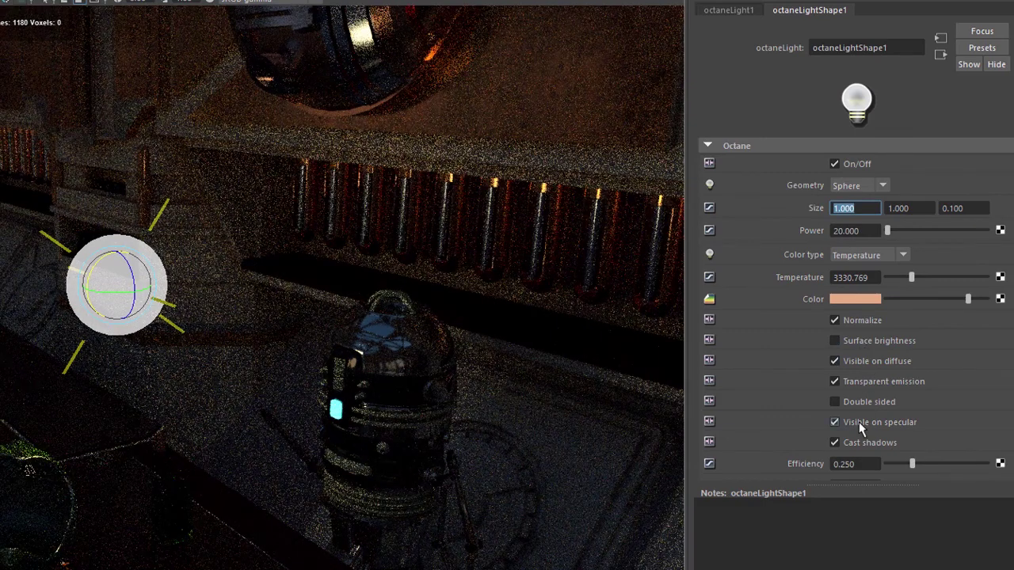
left_click(859, 421)
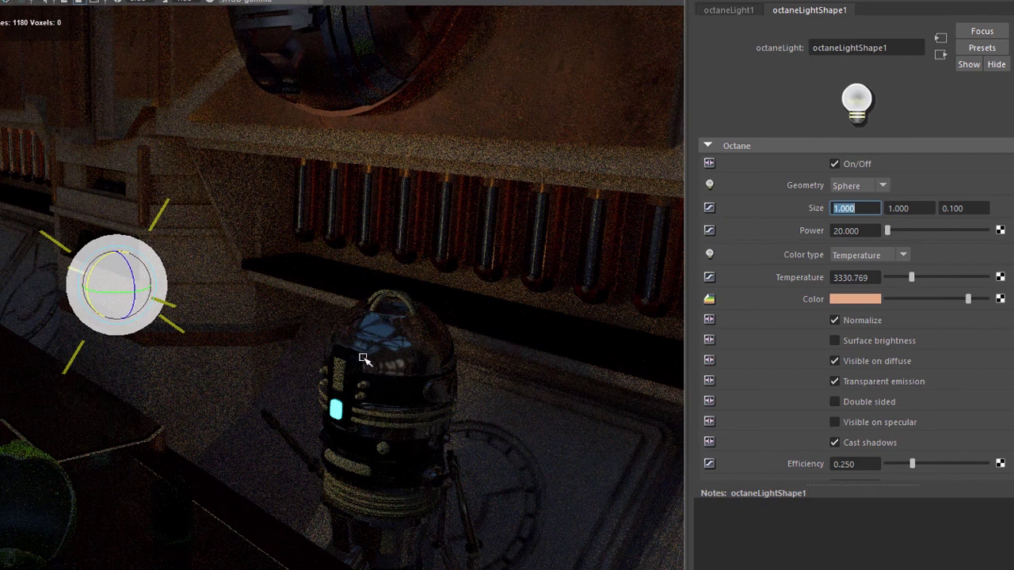
left_click(856, 422)
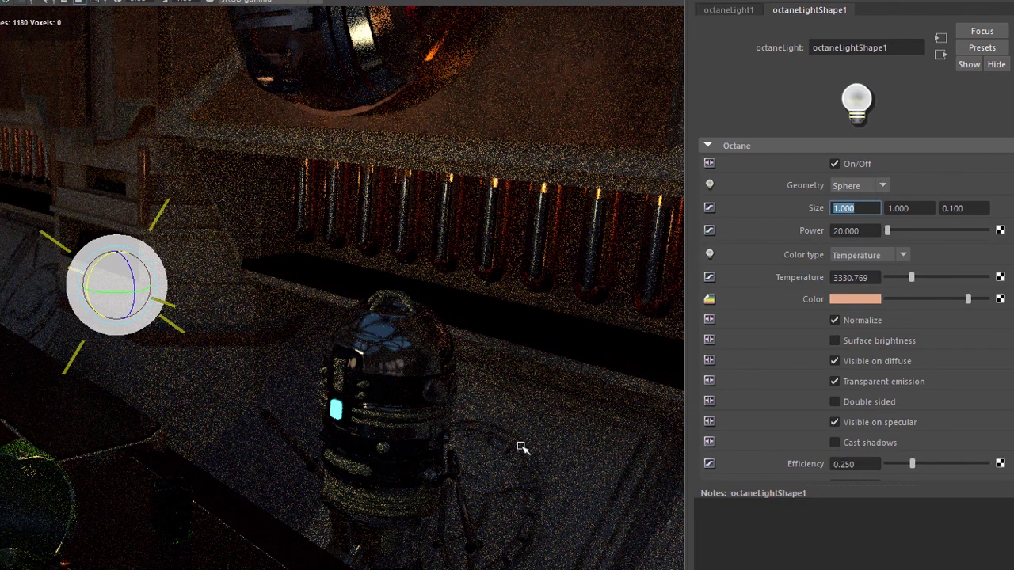
left_click(856, 443)
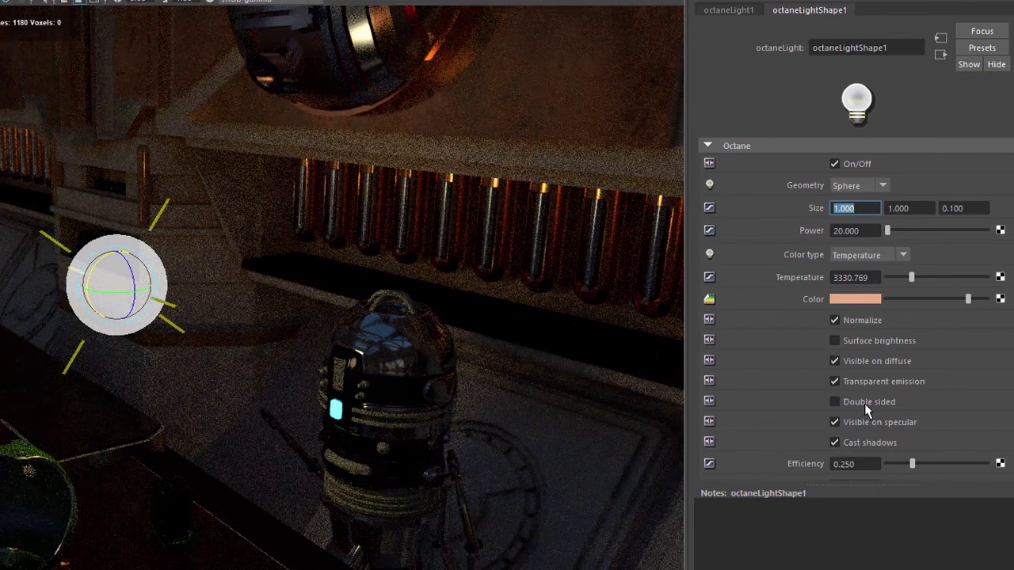
Change the light's Geometry to Plane and test the Double sided option, leaving it off
left_click(858, 185)
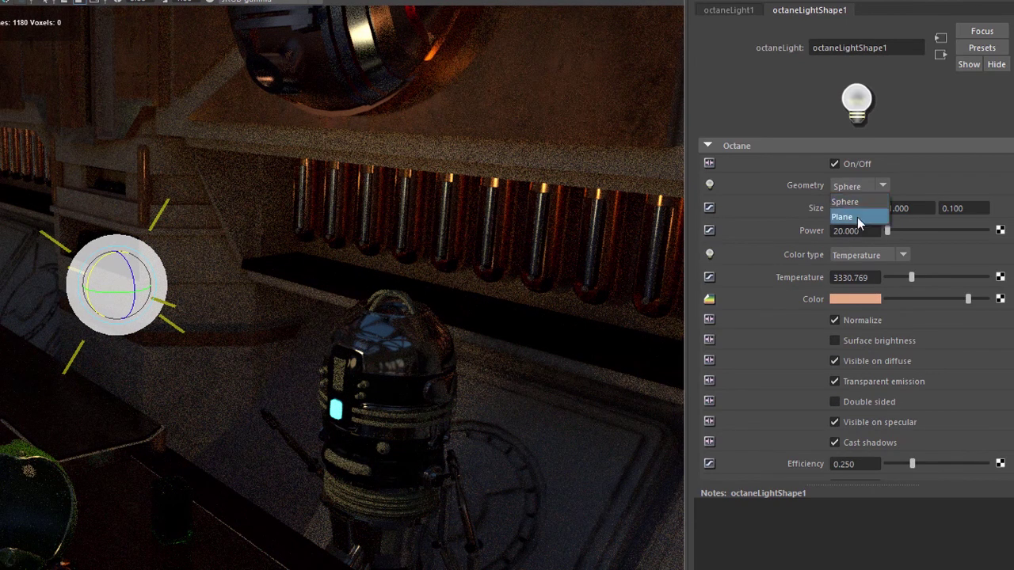
left_click(858, 217)
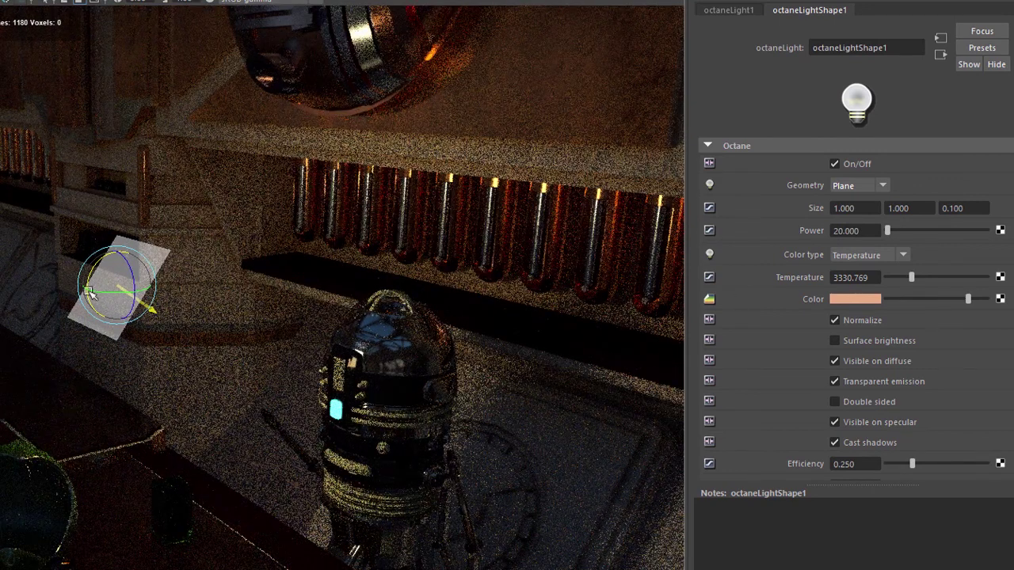
left_click(854, 399)
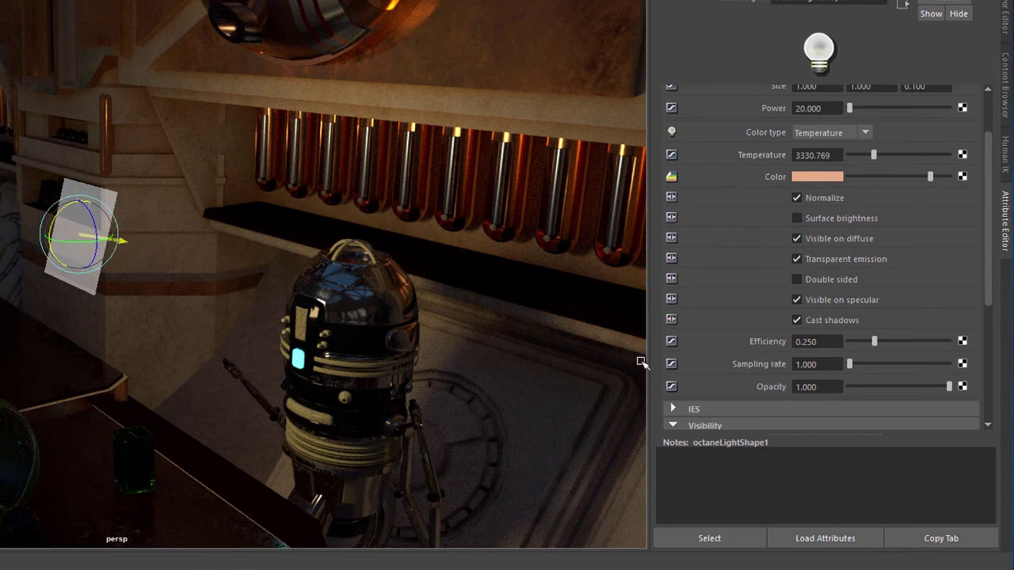
Test the plane light's Efficiency at 0.823 and return it to 0.25
left_click_drag(880, 342, 915, 345)
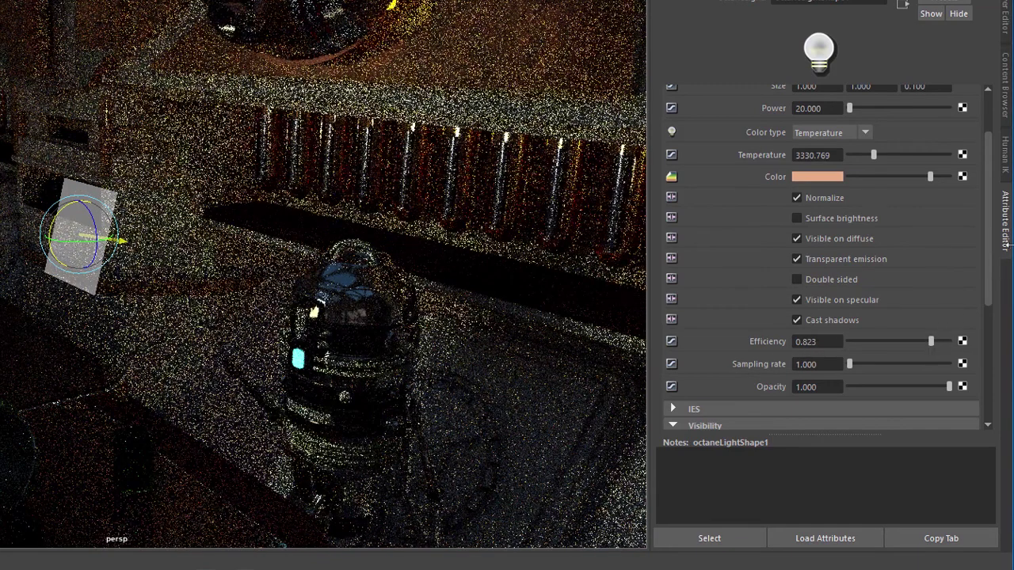
scroll(990, 257, "up", 1)
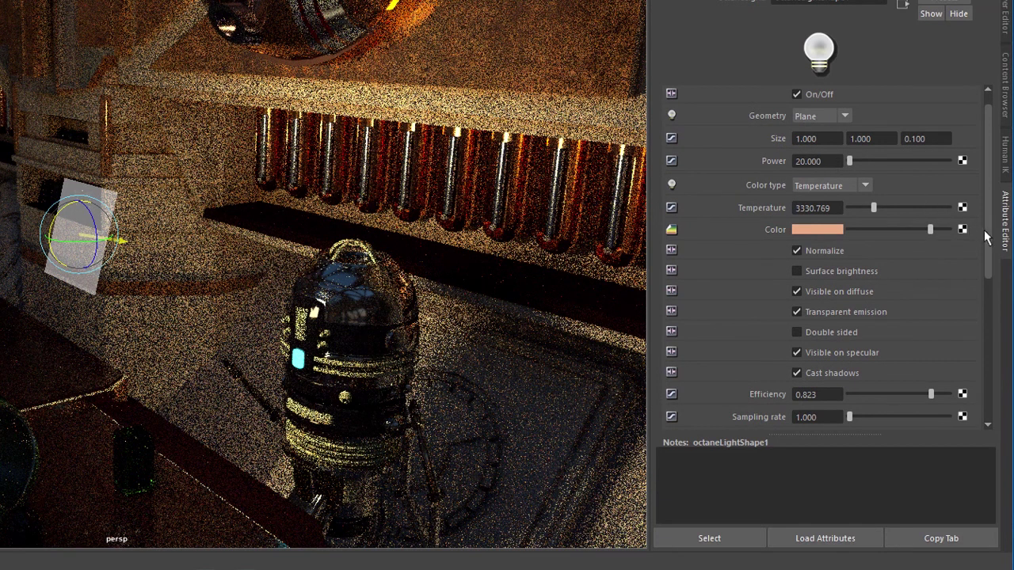
scroll(991, 261, "down", 1)
scroll(990, 269, "down", 1)
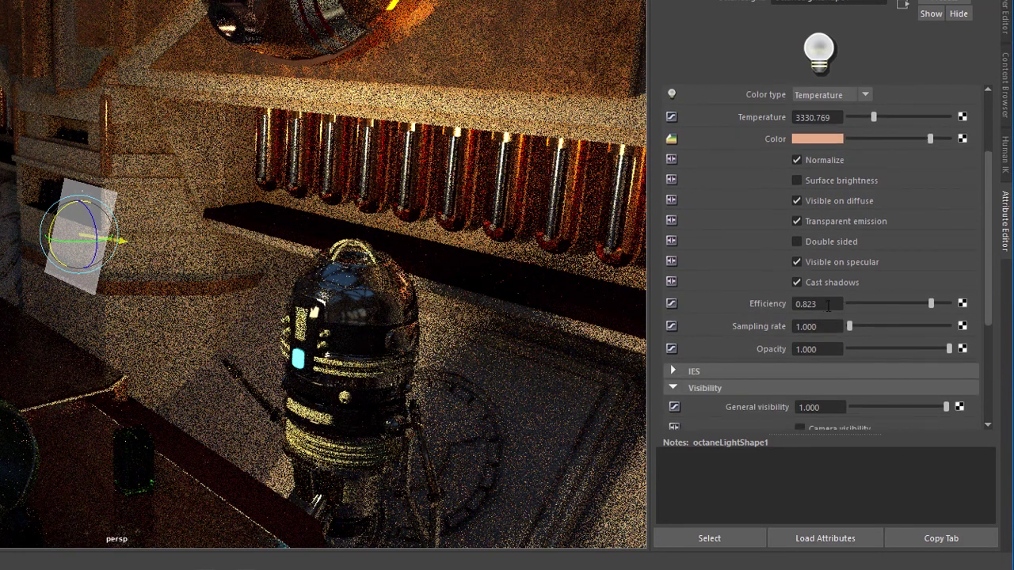
left_click_drag(831, 303, 735, 303)
type("0.25")
key("Return")
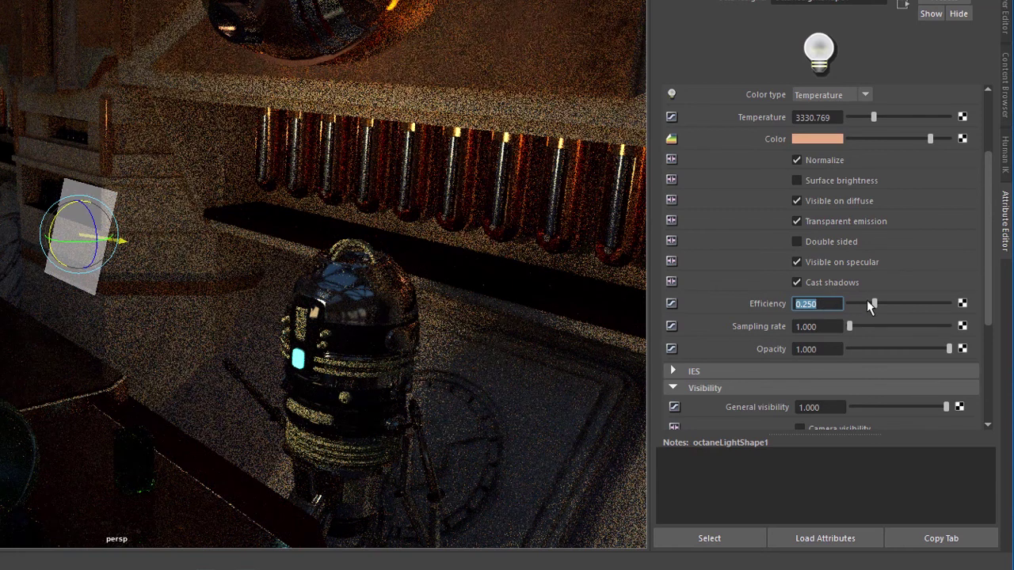
Test a low Efficiency of 0.062 on the plane light and restore the value to 0.25
left_click_drag(867, 302, 856, 303)
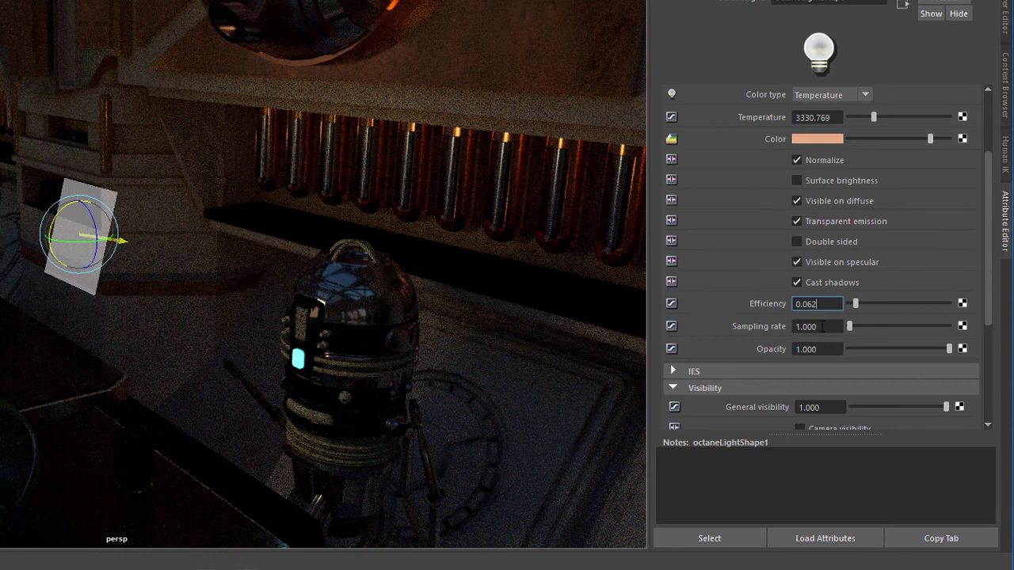
left_click_drag(817, 302, 794, 304)
type("0.25")
key("Return")
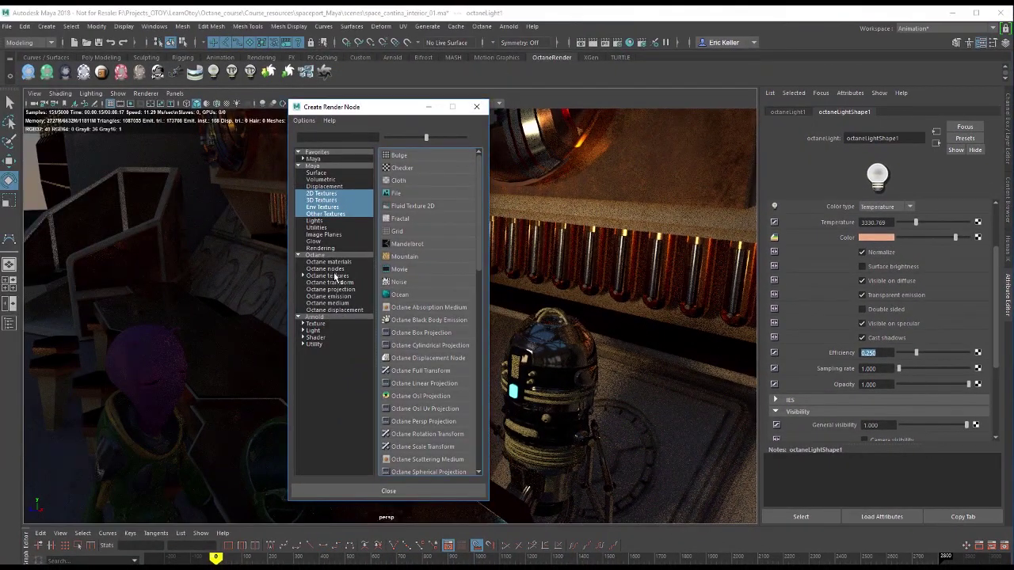
Browse the Octane textures available for mapping the light's Efficiency, creating no node, and put the Create Render Node window away
left_click(336, 277)
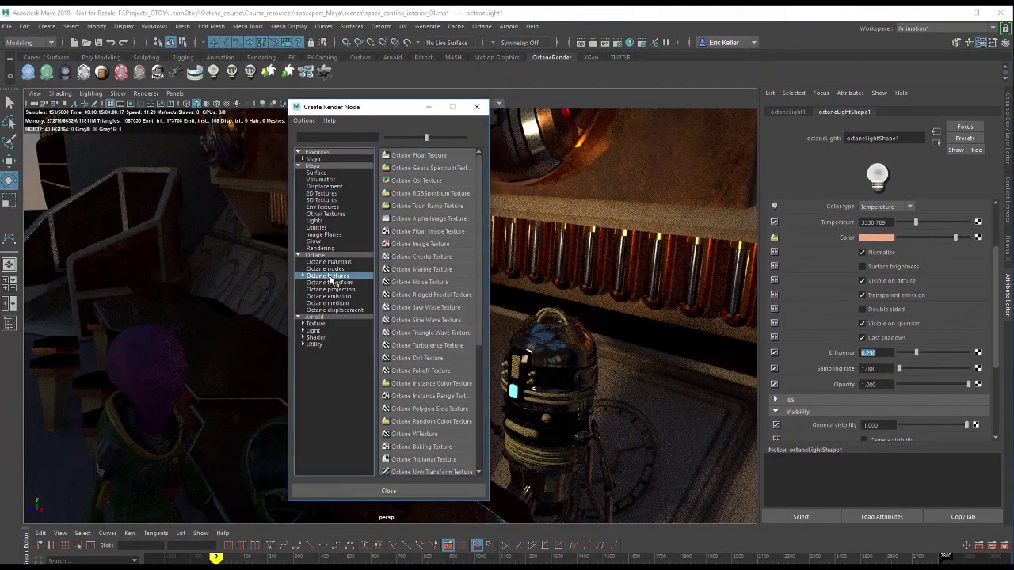
left_click(430, 108)
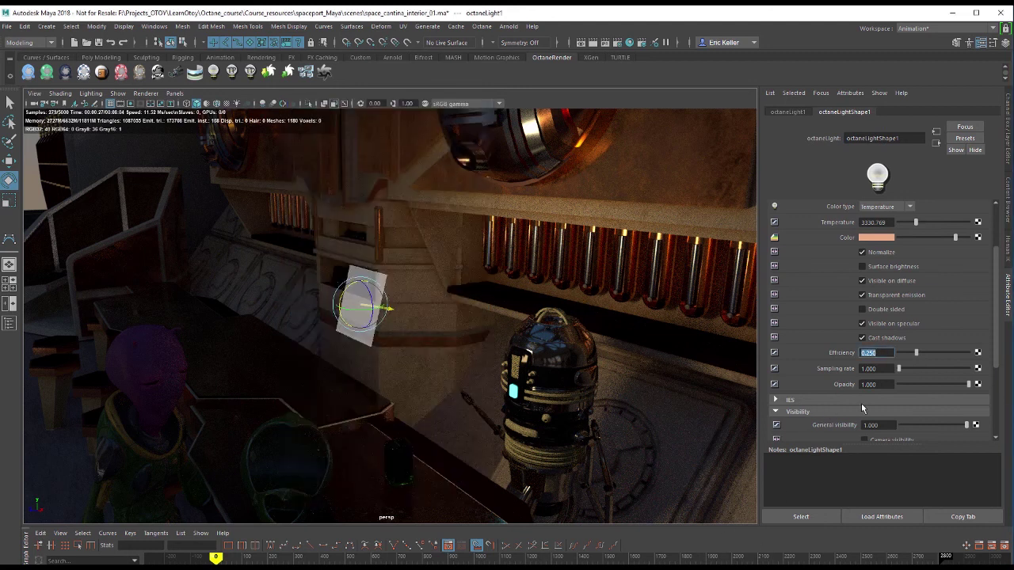
Change the Octane light's Geometry to Sphere
left_click(885, 369)
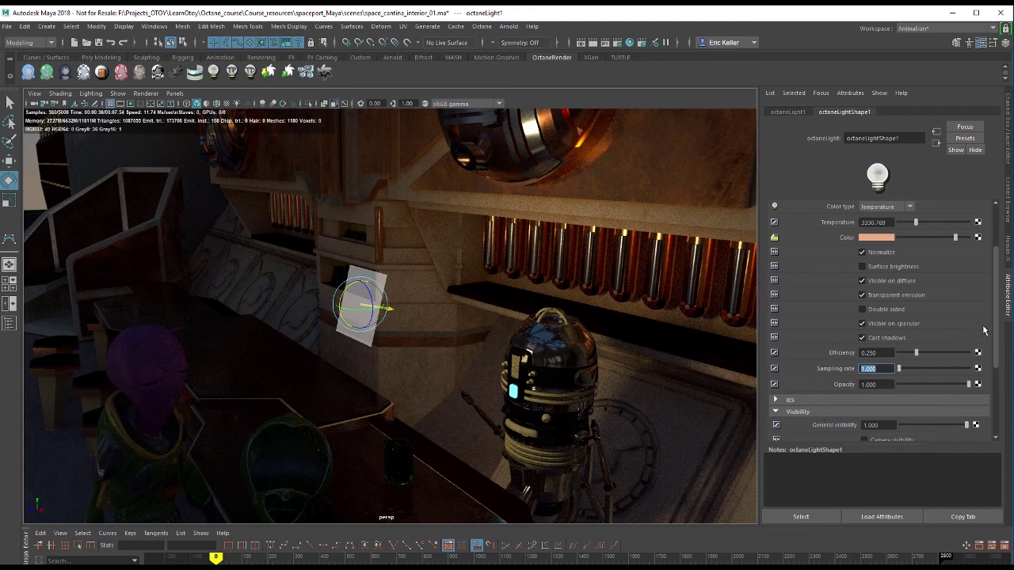
scroll(996, 313, "down", 2)
scroll(976, 251, "up", 5)
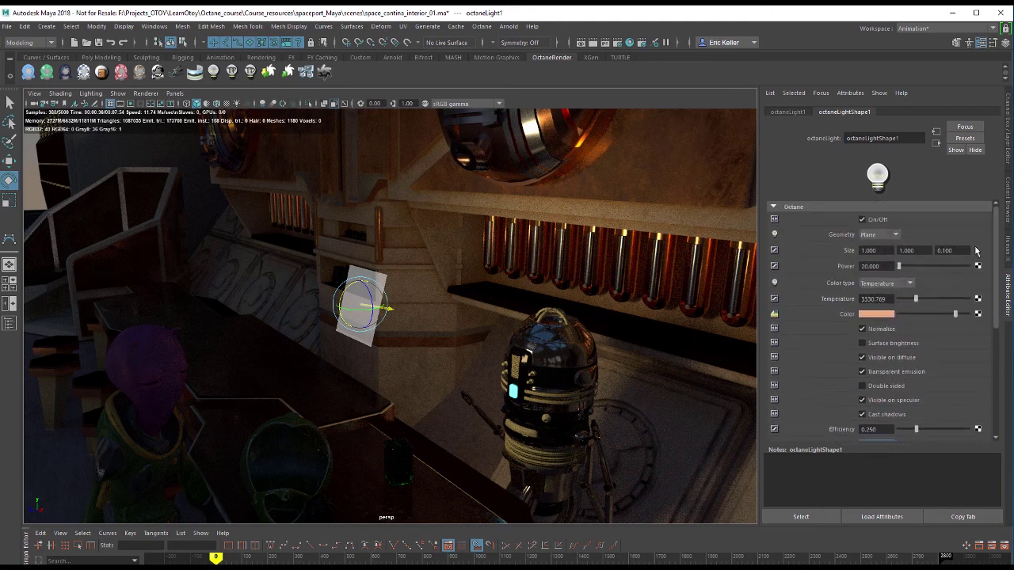
left_click(869, 236)
left_click(871, 248)
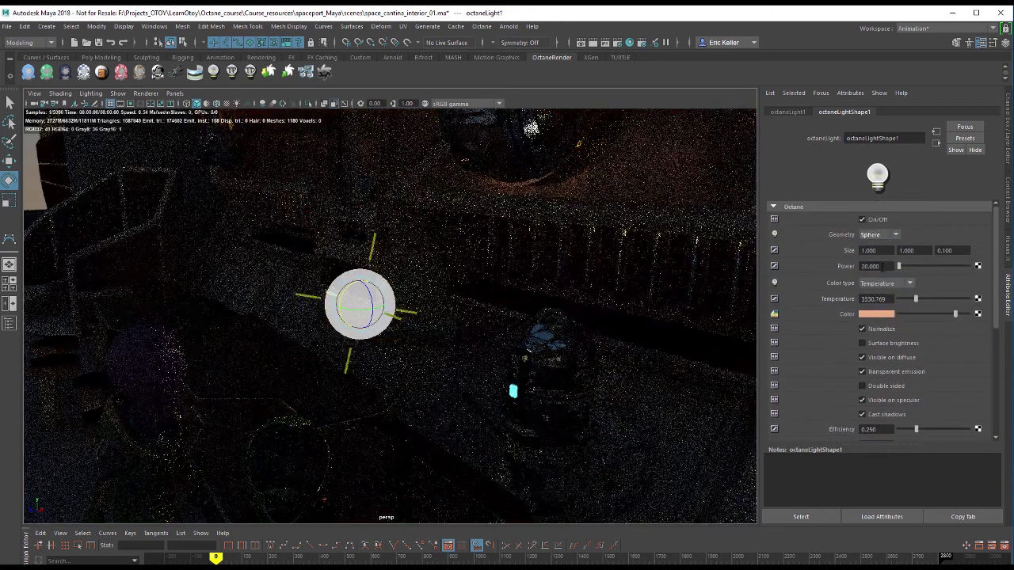
left_click(883, 266)
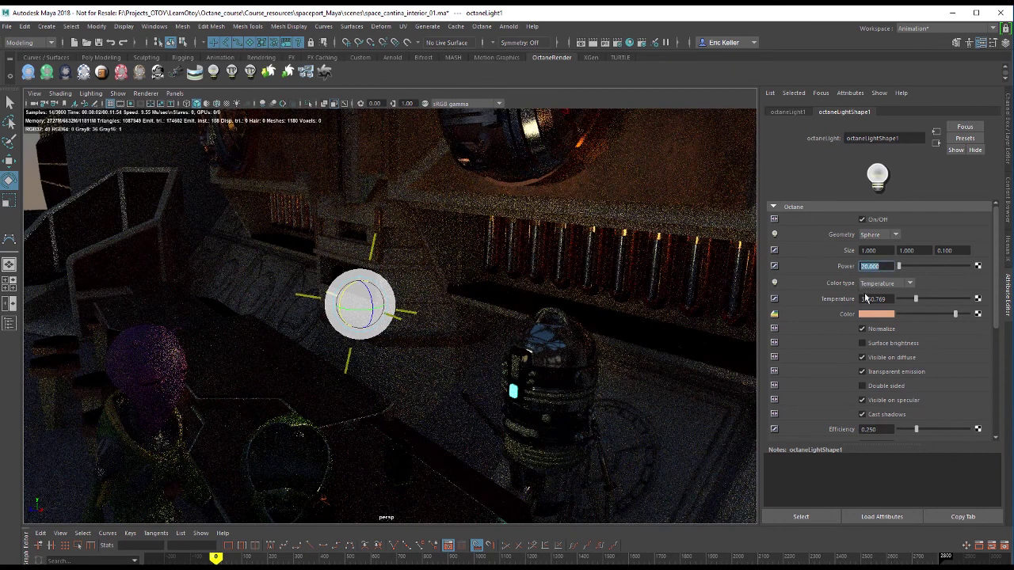
Turn on the sphere light's Camera visibility and inspect the light in the render with other objects selected, reselecting the light after each check
left_click_drag(994, 294, 988, 409)
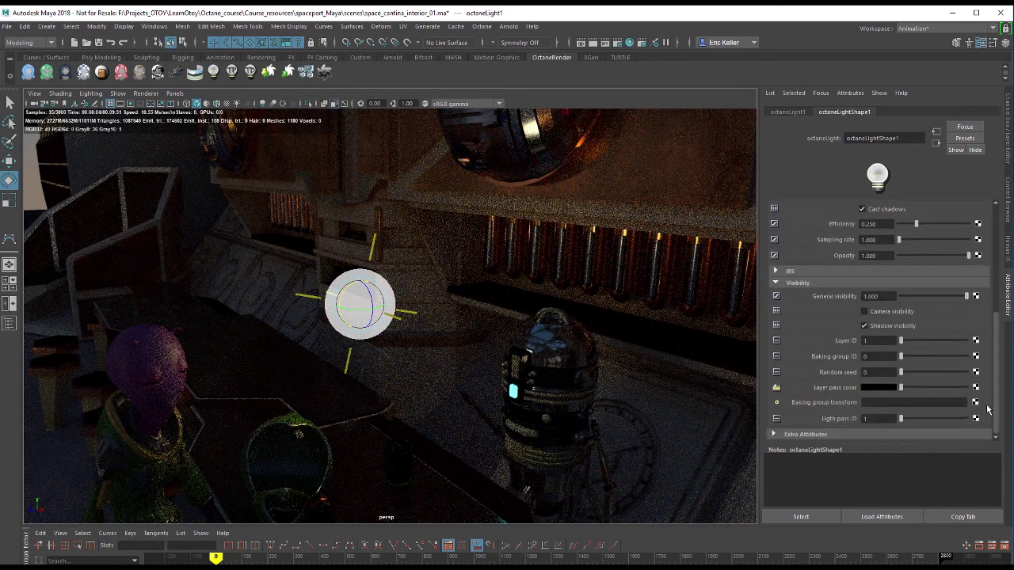
left_click(864, 312)
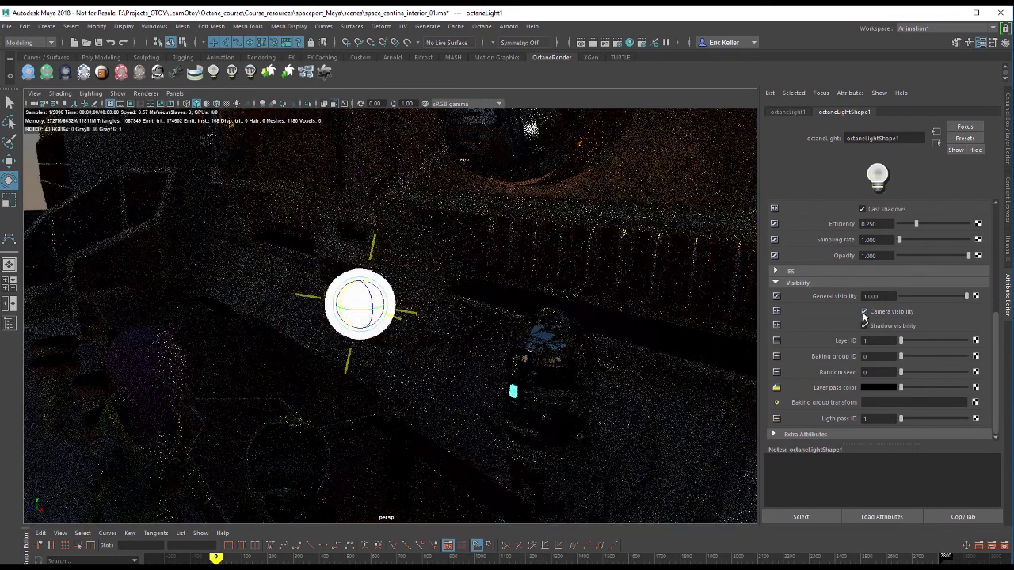
left_click(276, 324)
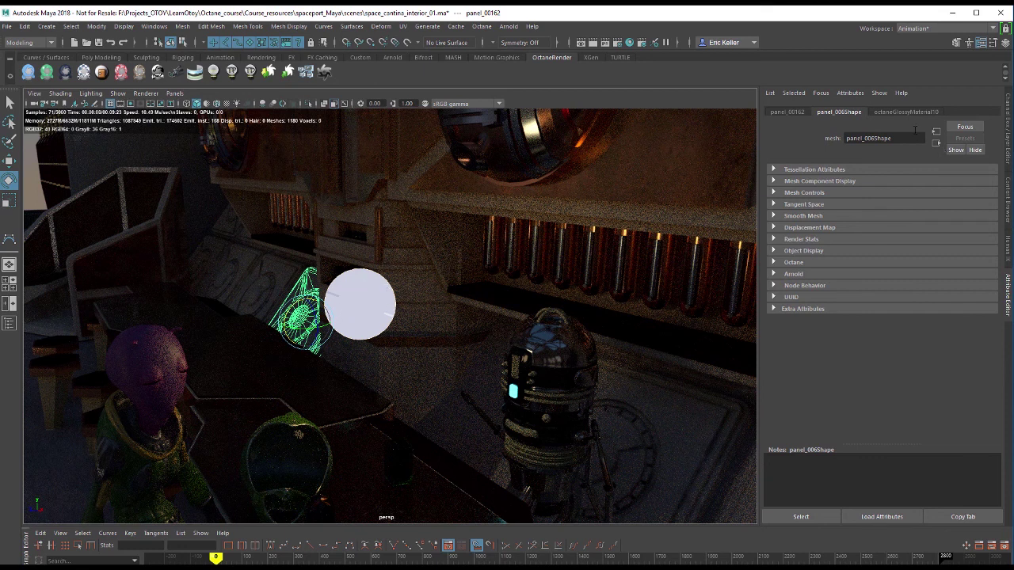
left_click(388, 298)
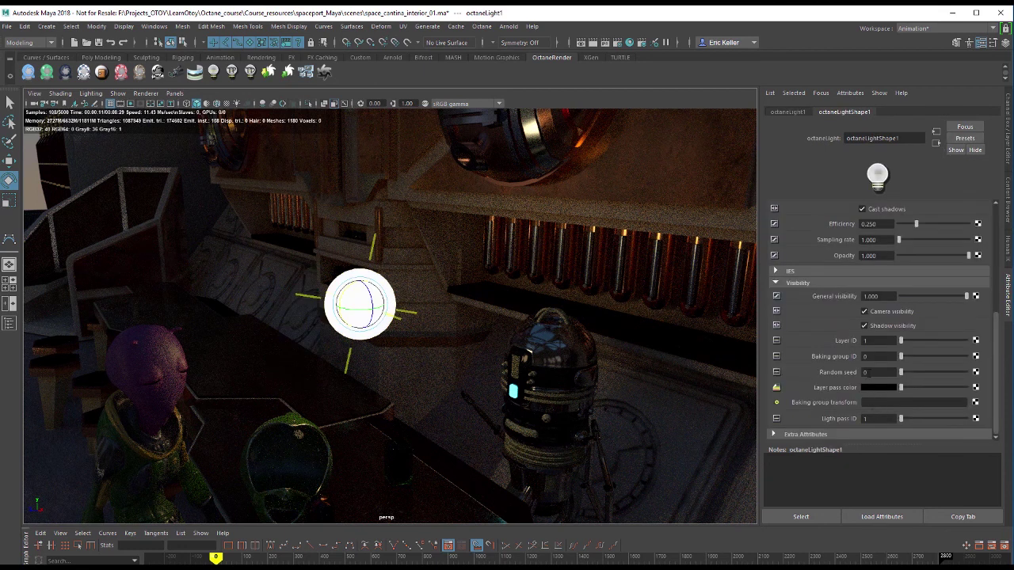
left_click(387, 415)
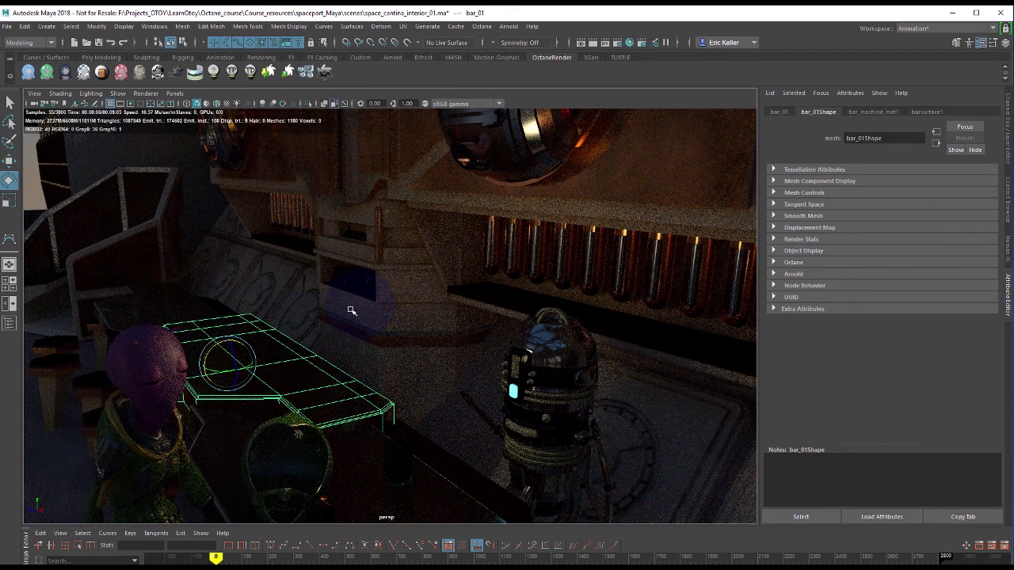
left_click(373, 301)
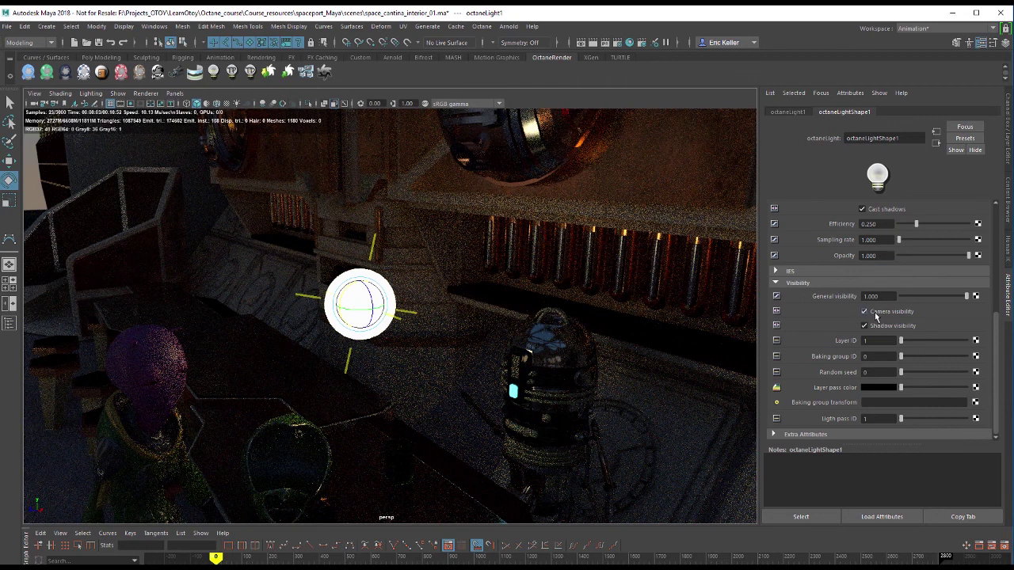
Test the light's Opacity at lower values such as 0.523, 0.108 and 0.054, checking it deselected, and restore it to 1
left_click_drag(946, 256, 930, 256)
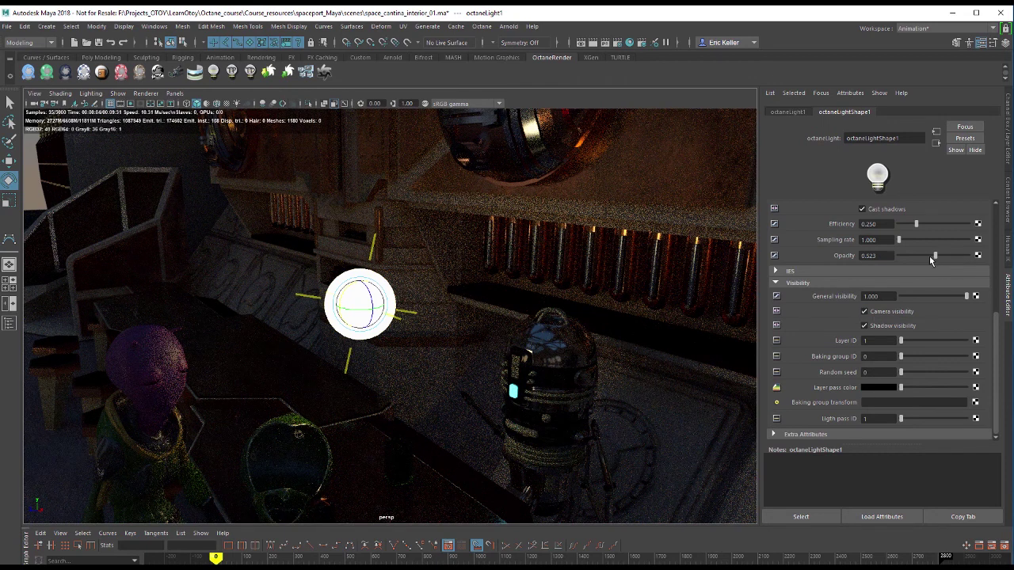
left_click(363, 323)
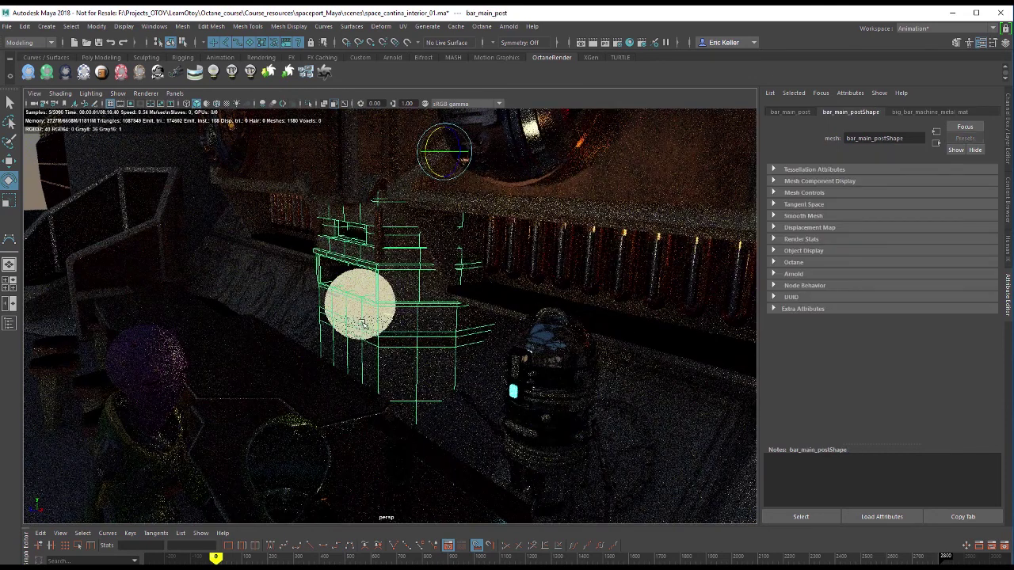
left_click(363, 323)
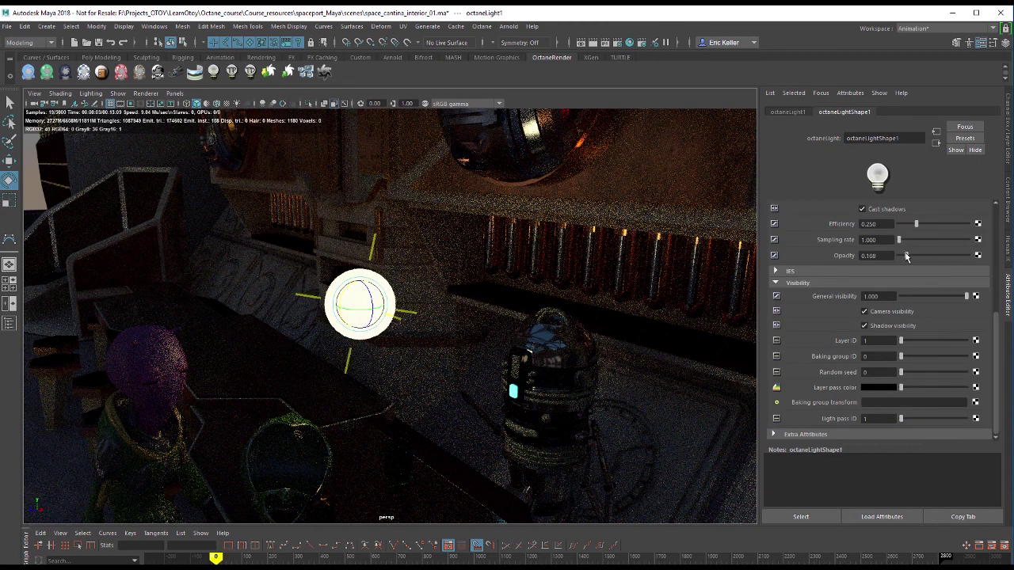
left_click(434, 422)
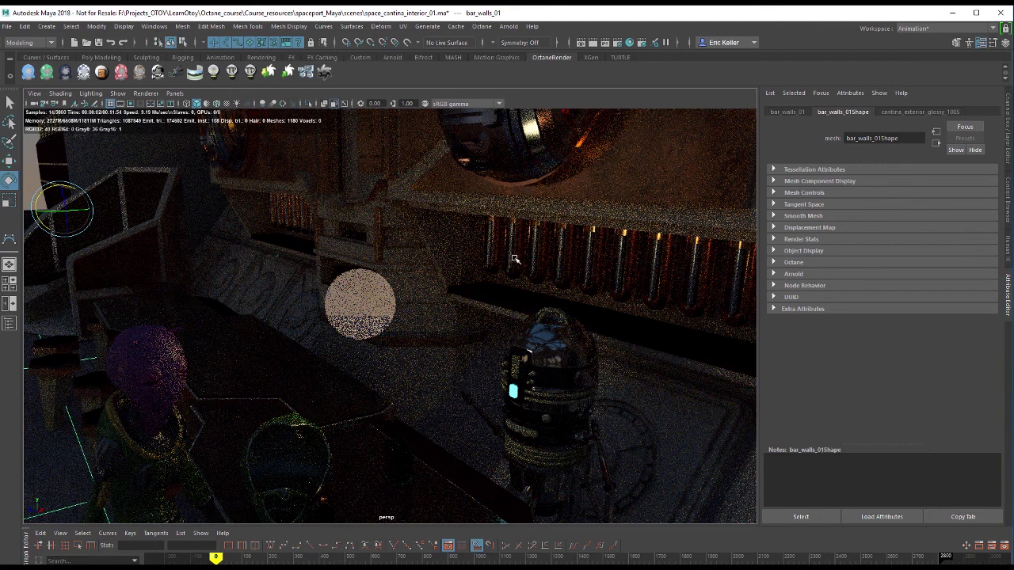
left_click(377, 295)
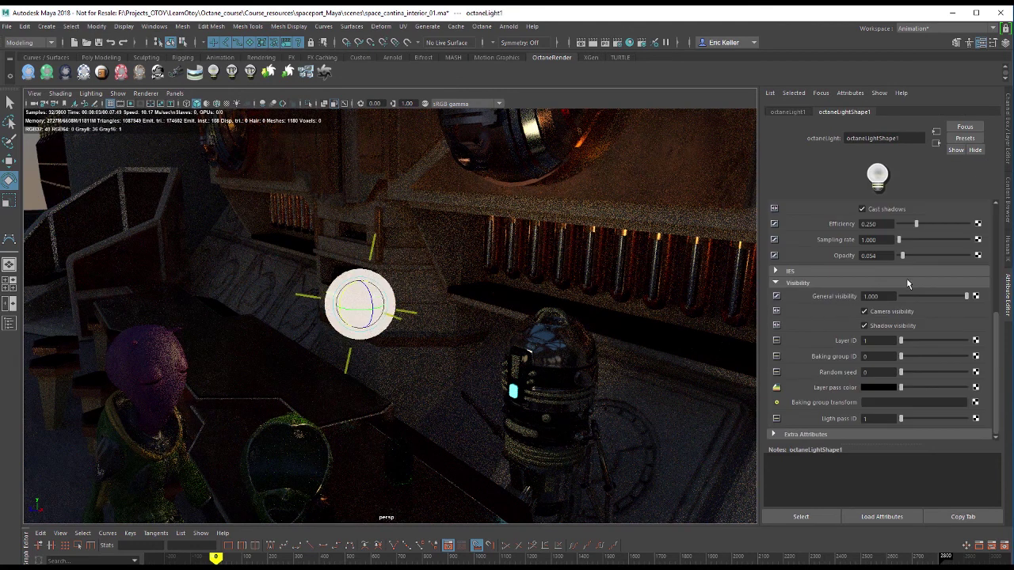
left_click_drag(924, 256, 981, 257)
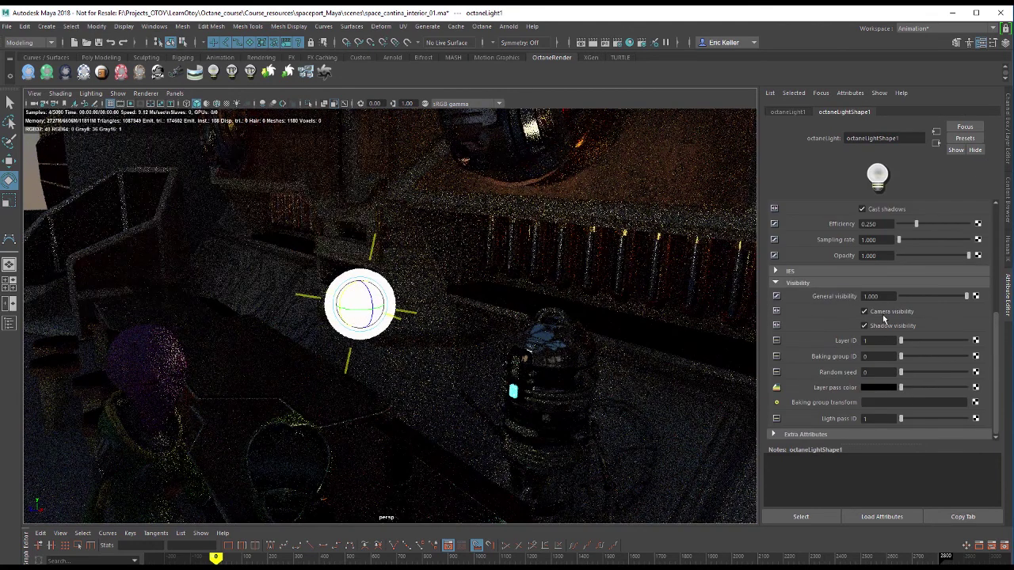
Turn off the light's Camera visibility, toggle Shadow visibility, and return to the main Octane light settings
left_click(892, 312)
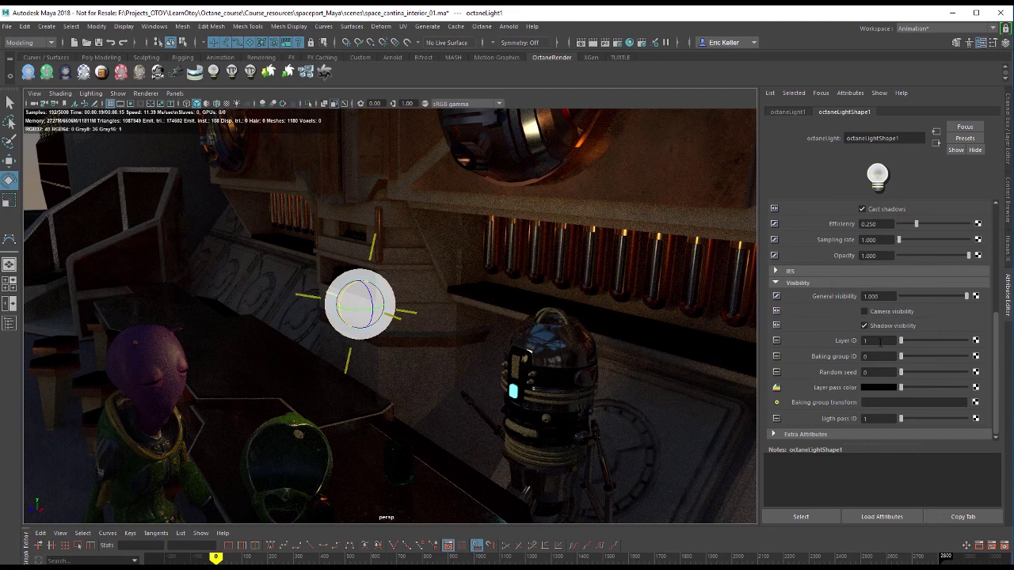
left_click(885, 327)
left_click_drag(998, 378, 980, 262)
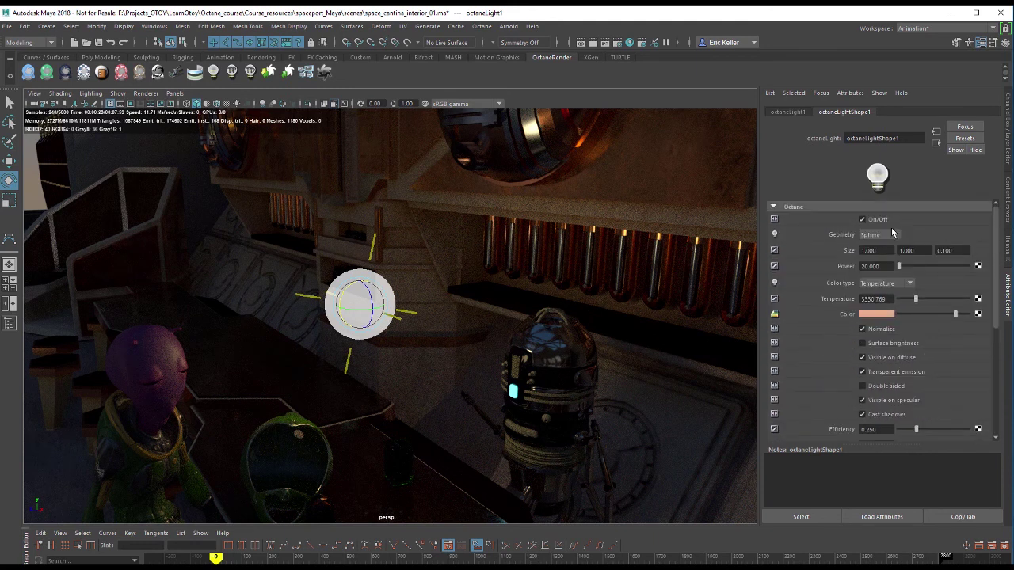